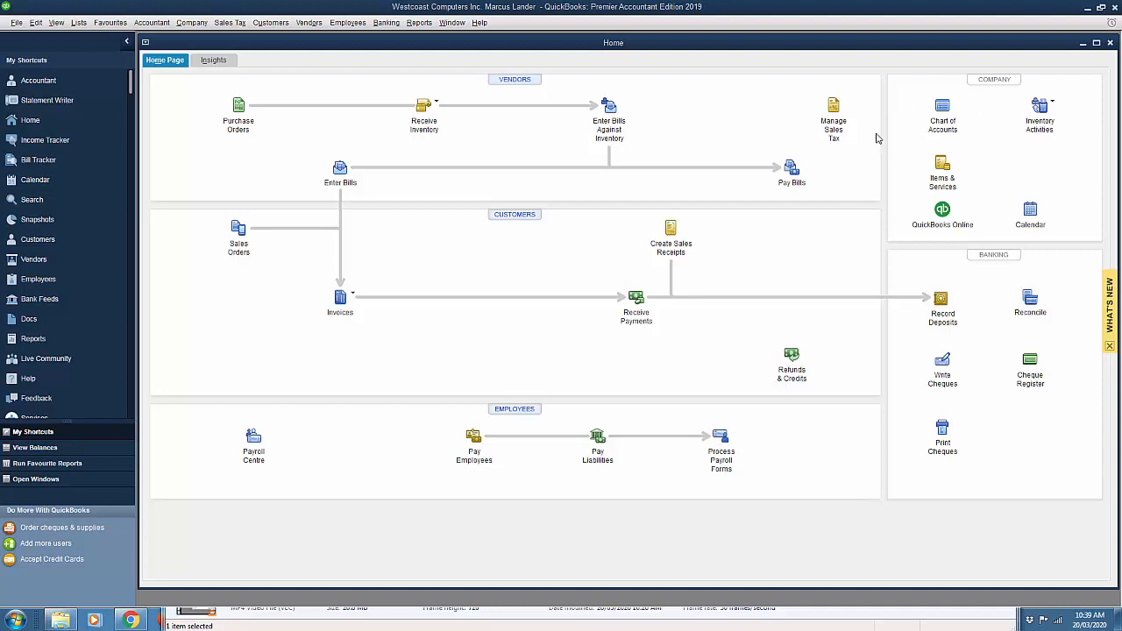
# Launch Bulk Enter Business Details from the Company menu.
pyautogui.click(197, 25)
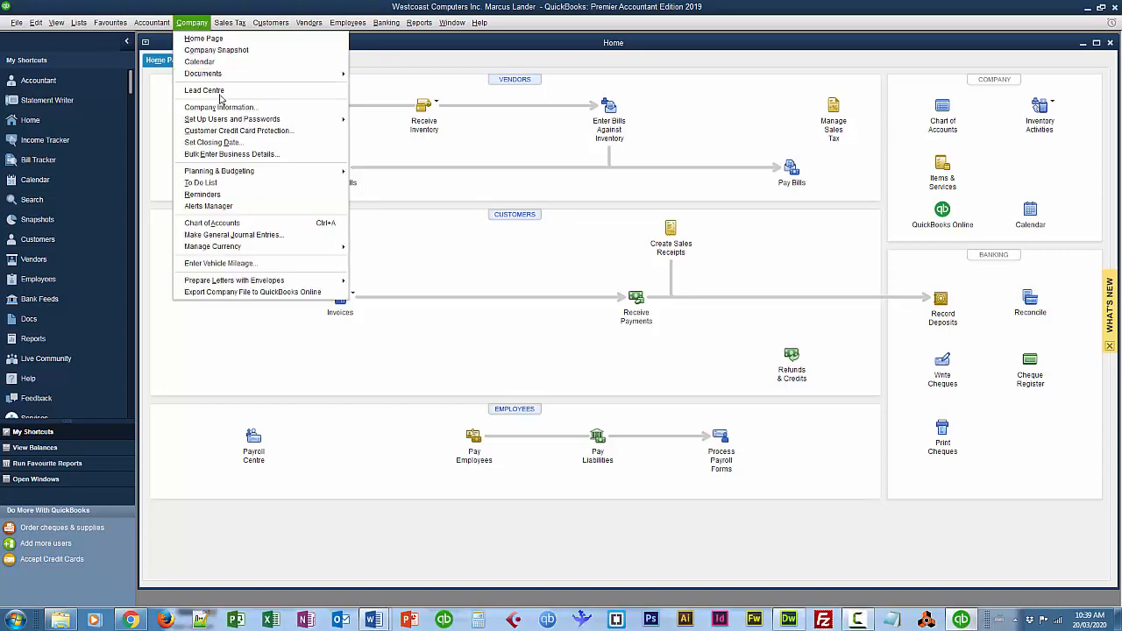
pyautogui.click(234, 155)
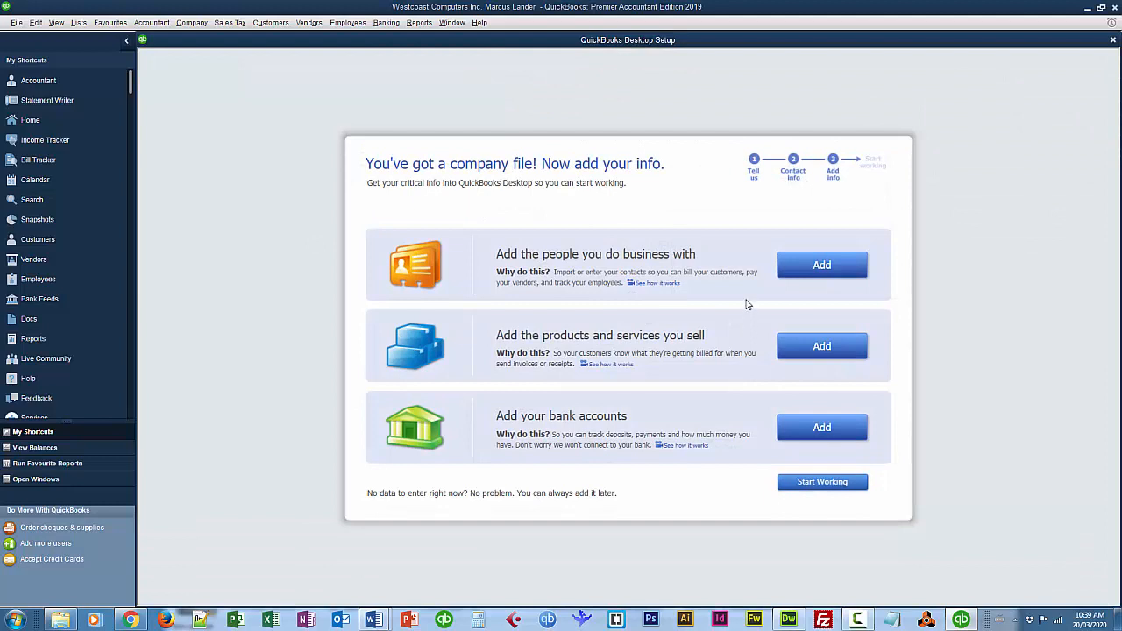
# Start adding people using the 'Paste from Excel or enter manually' option.
pyautogui.click(822, 267)
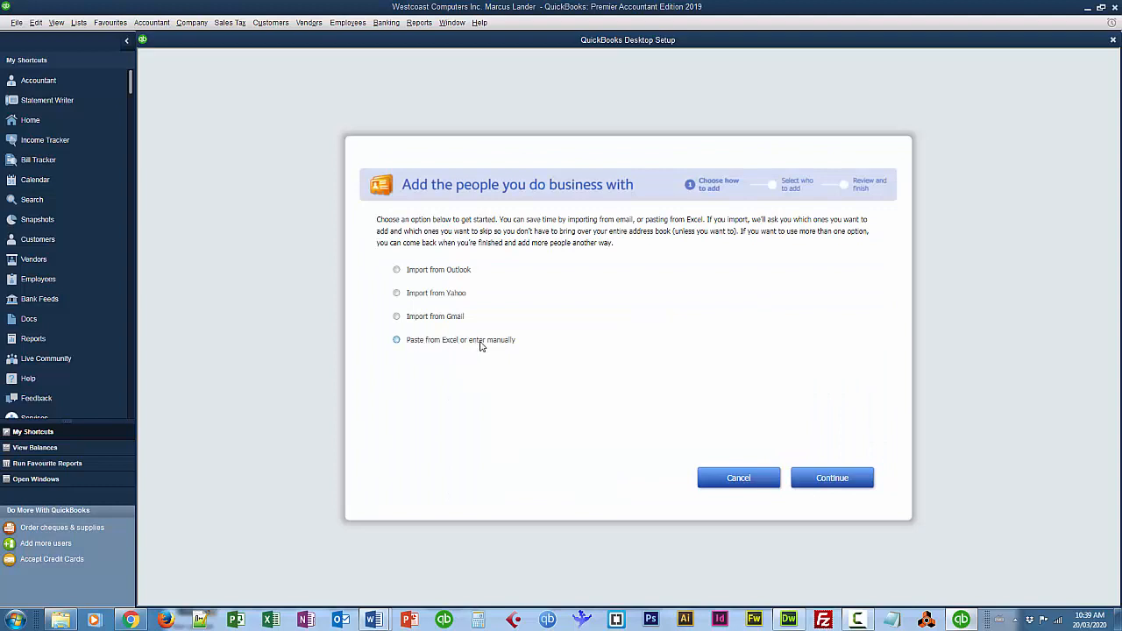
pyautogui.click(396, 341)
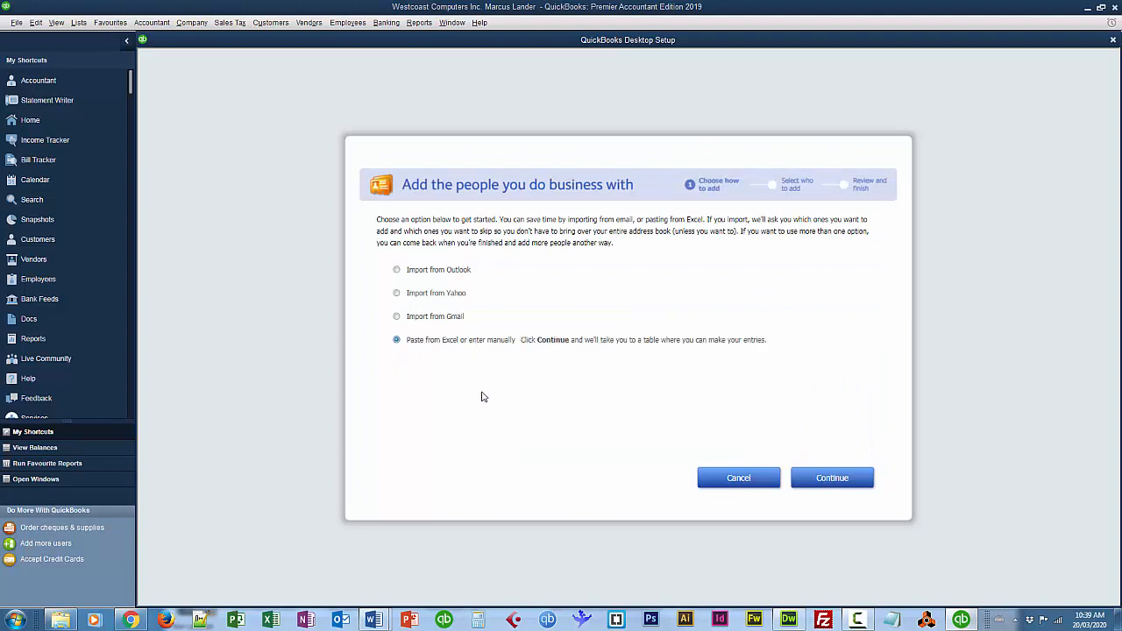
pyautogui.click(835, 479)
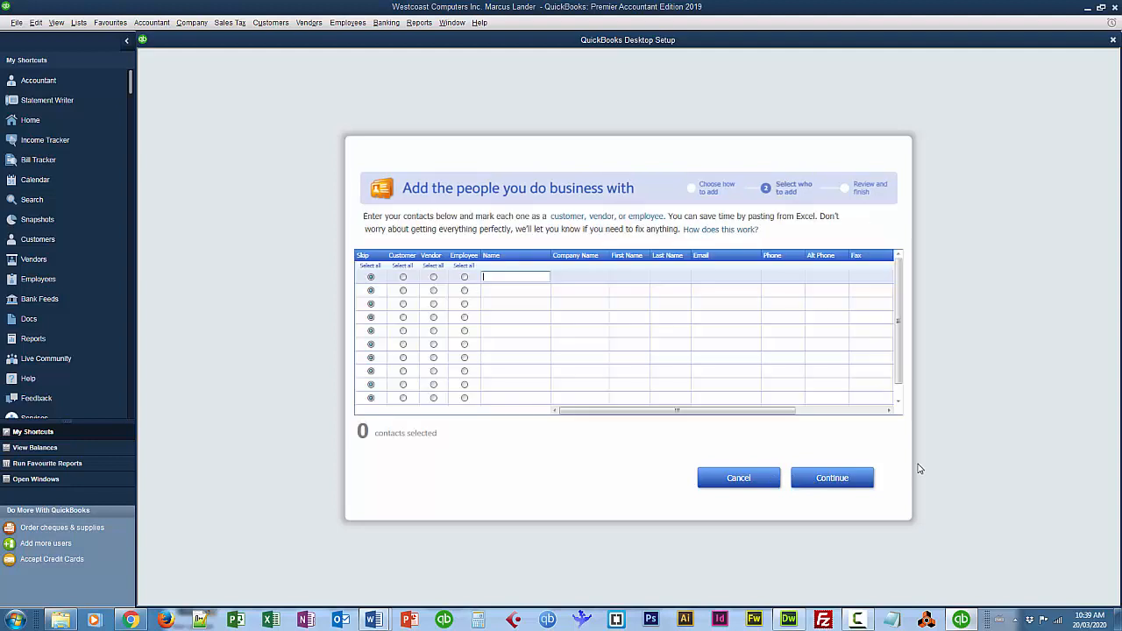
# Mark rows 1–3 as Customer and rows 4–6 as Vendor.
pyautogui.click(403, 278)
pyautogui.click(403, 290)
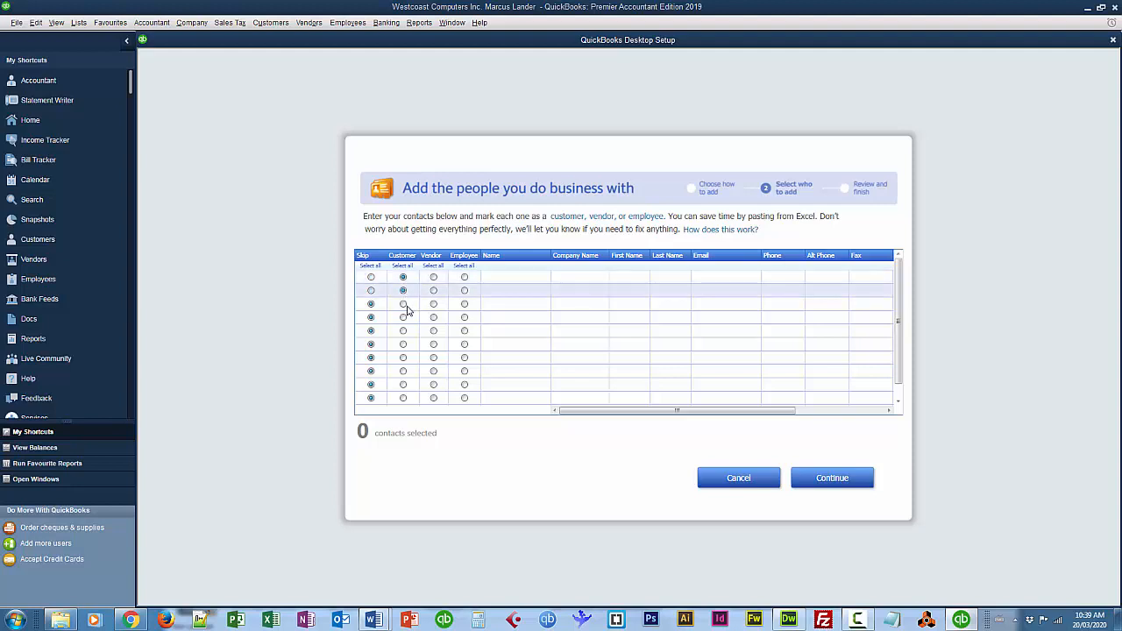
pyautogui.click(402, 304)
pyautogui.click(433, 318)
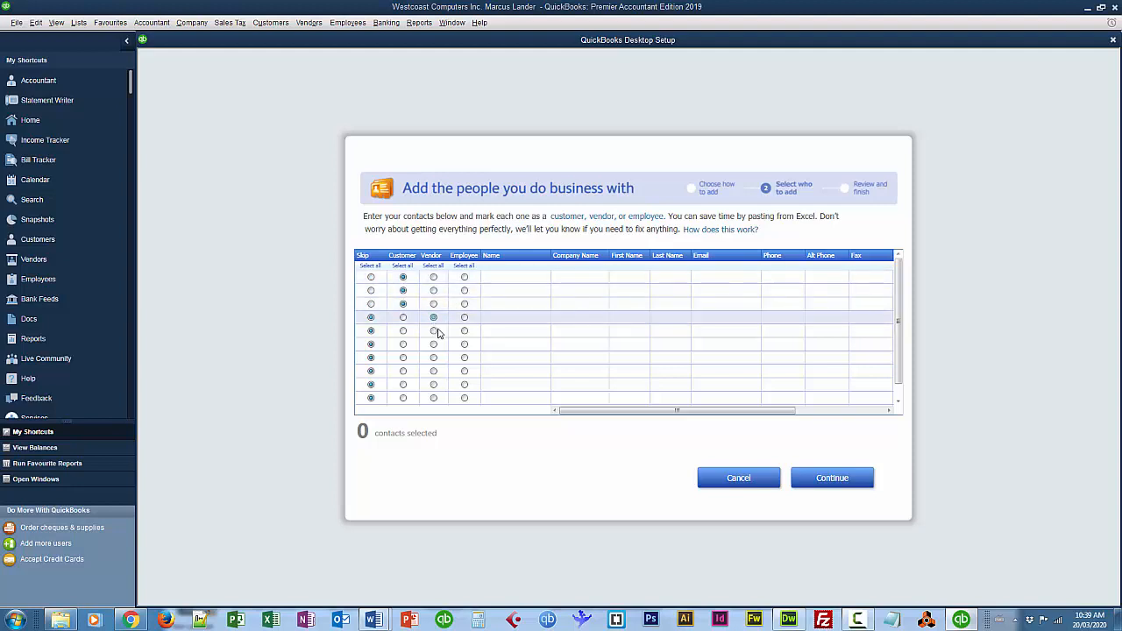
pyautogui.click(434, 330)
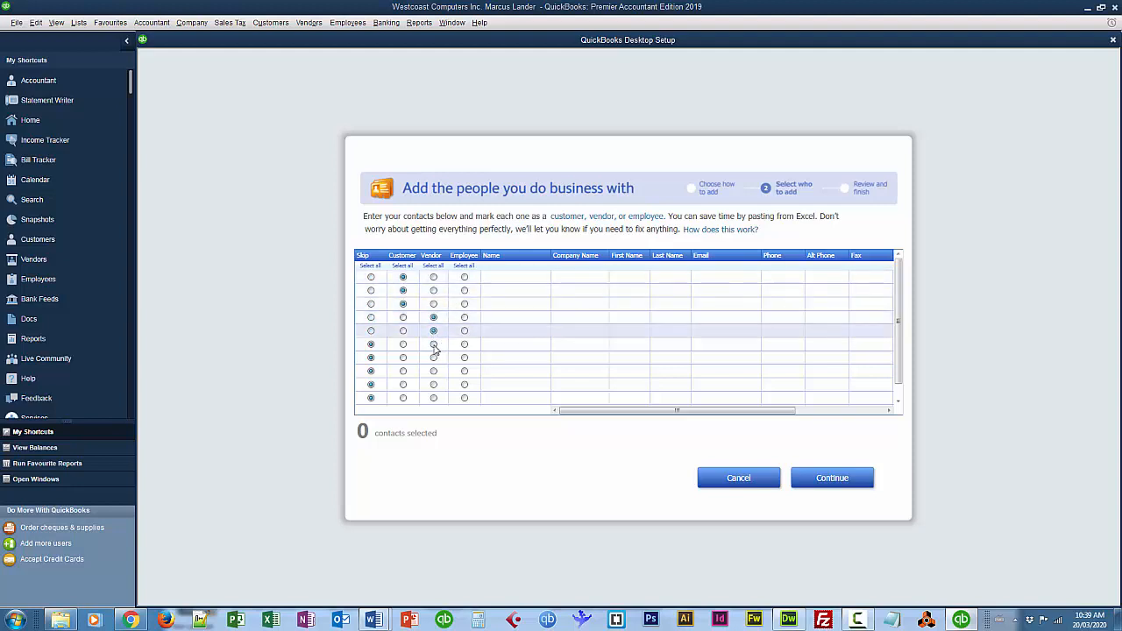
pyautogui.click(434, 346)
# Enter the first customer's name and paste their phone number.
pyautogui.click(512, 279)
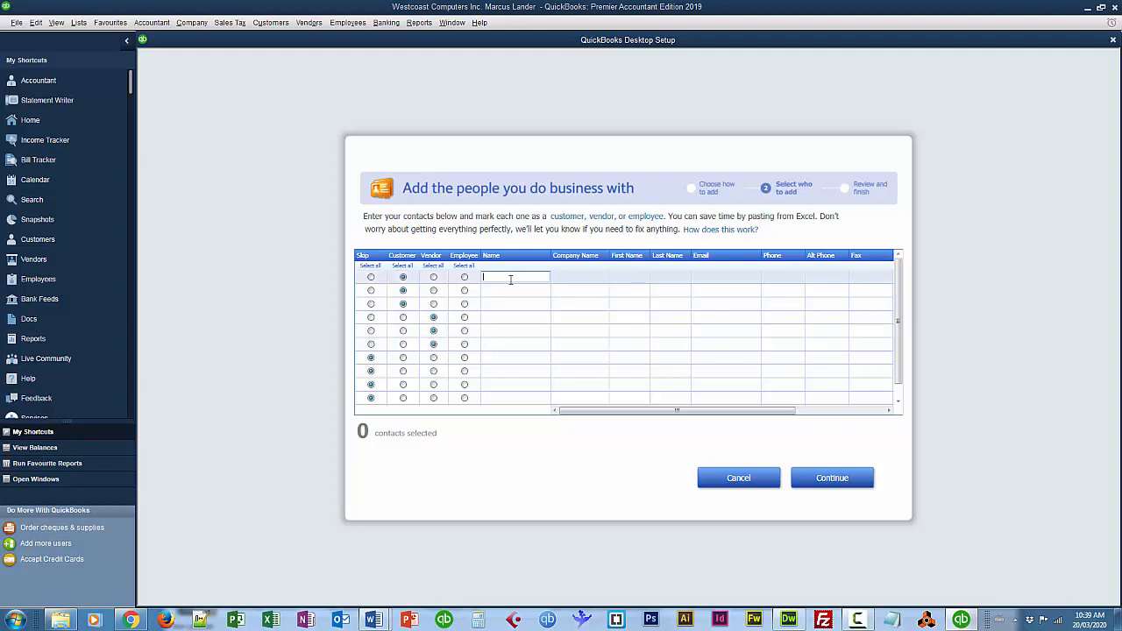
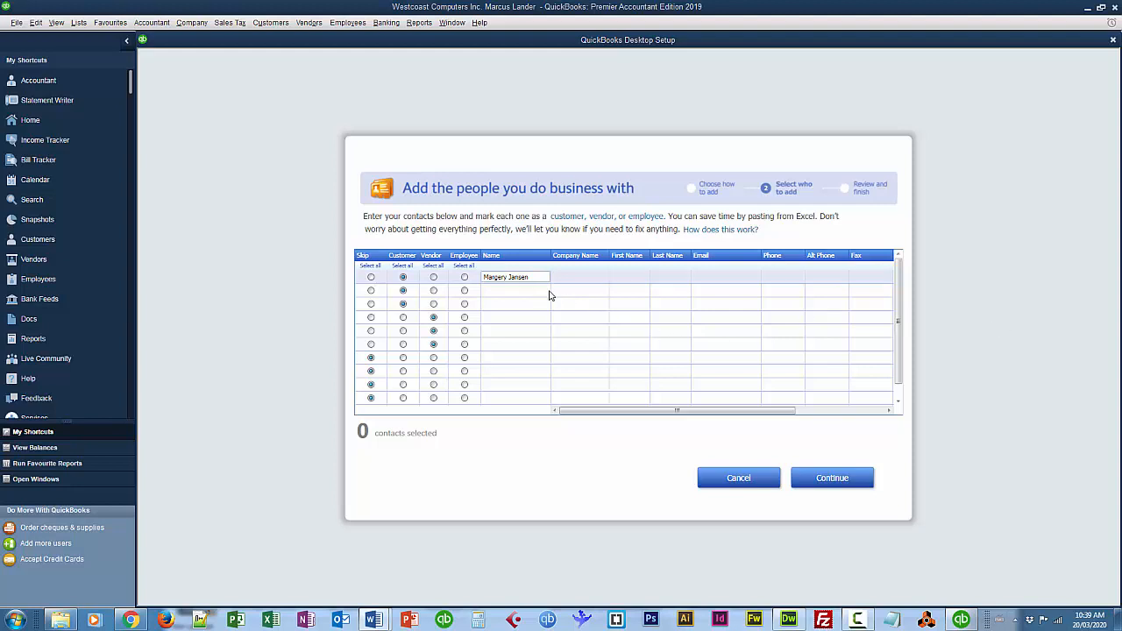
pyautogui.click(783, 277)
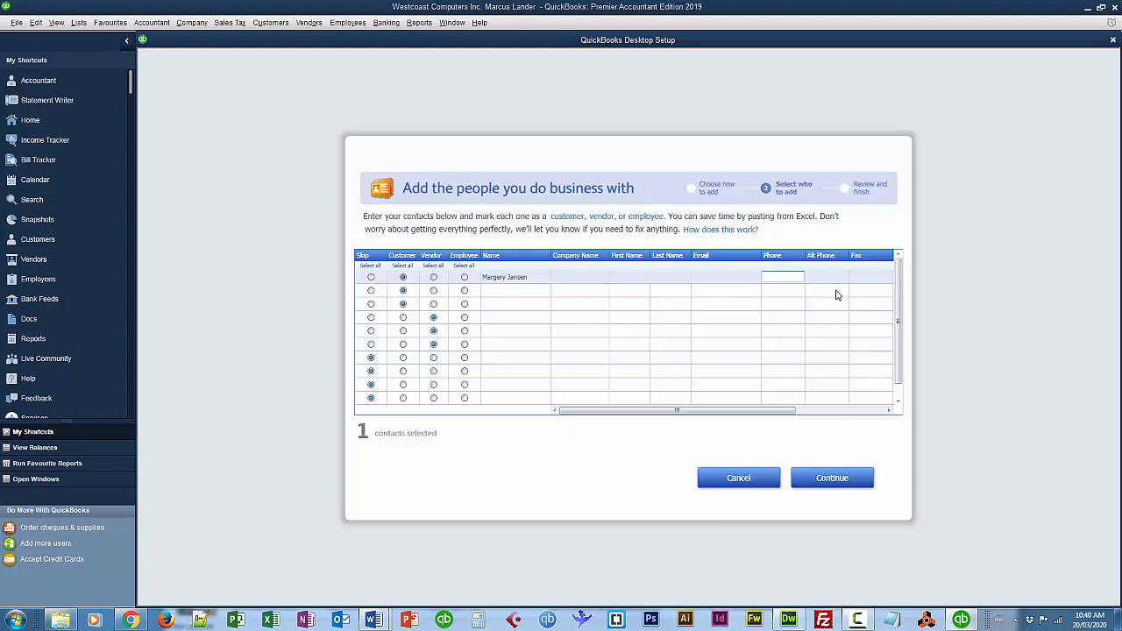
pyautogui.hotkey('ctrl', 'v')
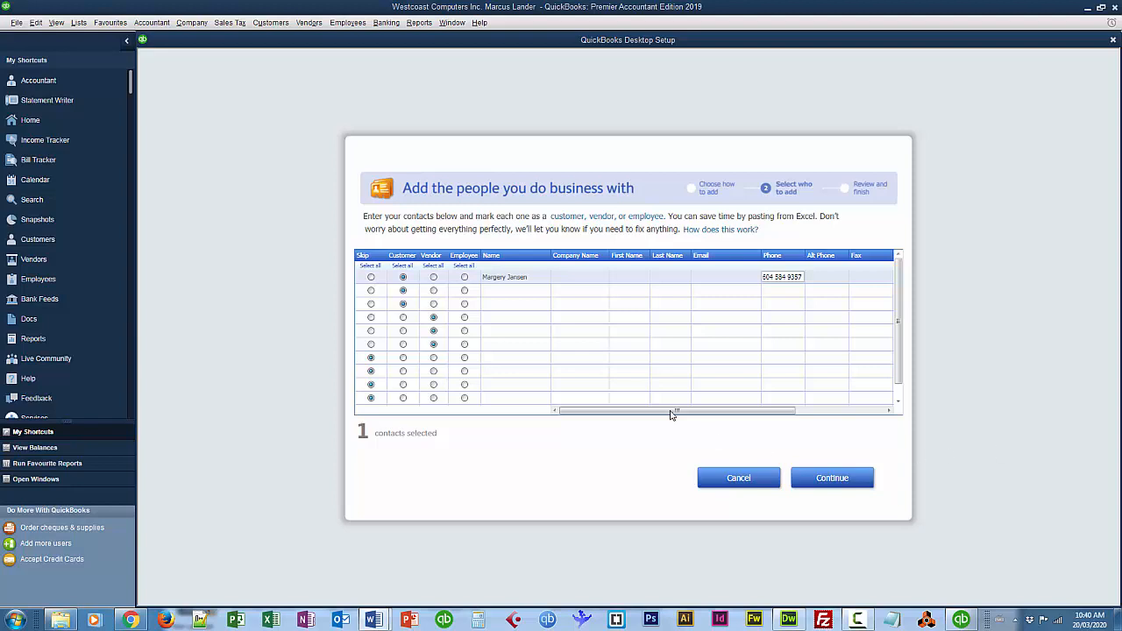
# Paste the second customer's name and phone into separate cells, removing stray dashes.
pyautogui.click(514, 291)
pyautogui.hotkey('ctrl', 'v')
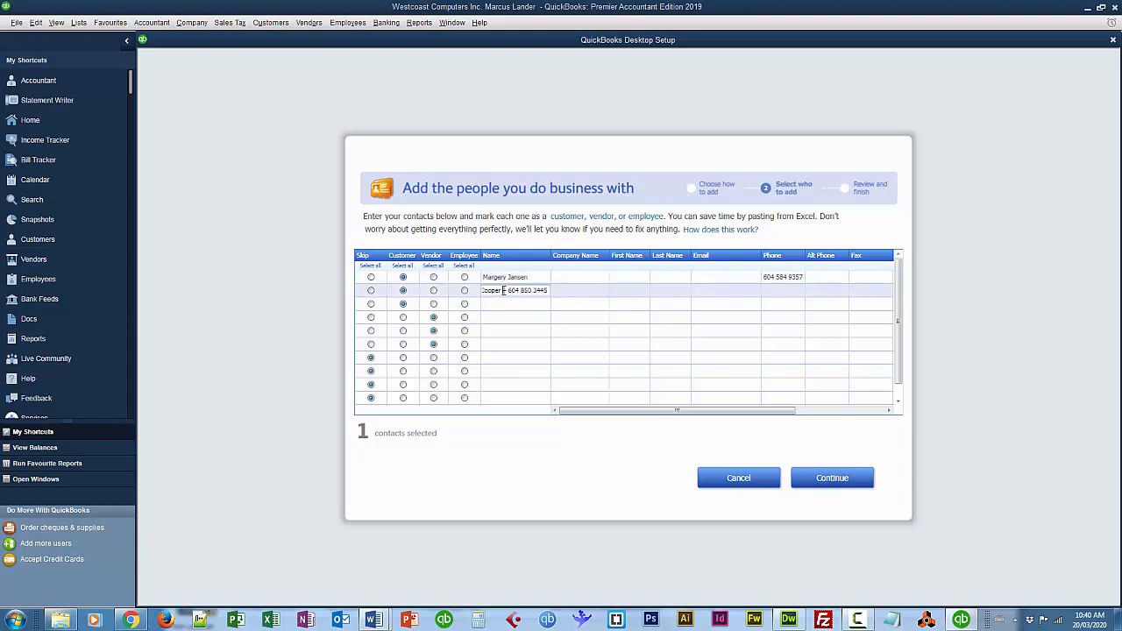
pyautogui.moveTo(504, 290); pyautogui.dragTo(561, 292)
pyautogui.hotkey('ctrl', 'x')
pyautogui.click(772, 292)
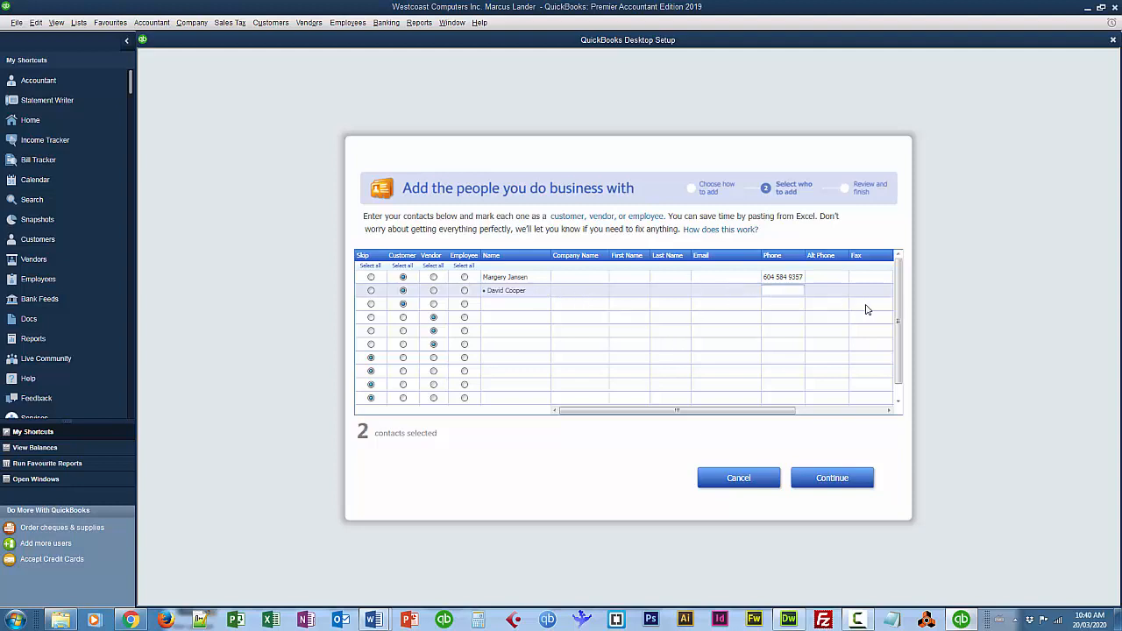
pyautogui.hotkey('ctrl', 'v')
pyautogui.click(766, 290)
pyautogui.press('BackSpace')
pyautogui.press('BackSpace')
pyautogui.click(493, 290)
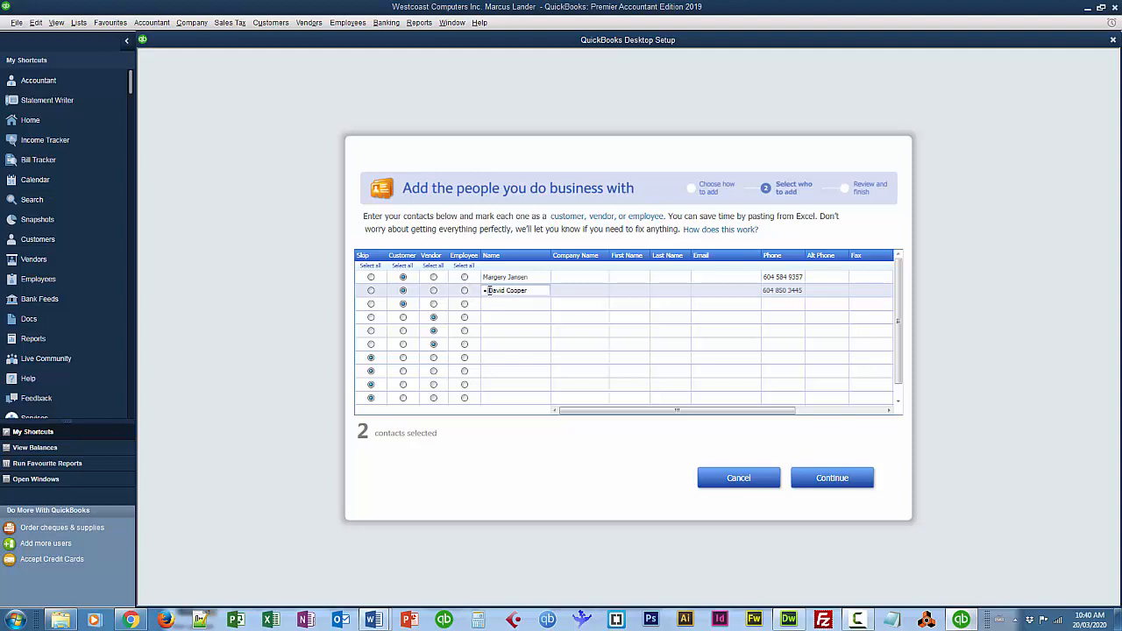
pyautogui.press('BackSpace')
pyautogui.press('BackSpace')
# Enter the third customer's name and phone number in row 3.
pyautogui.click(495, 305)
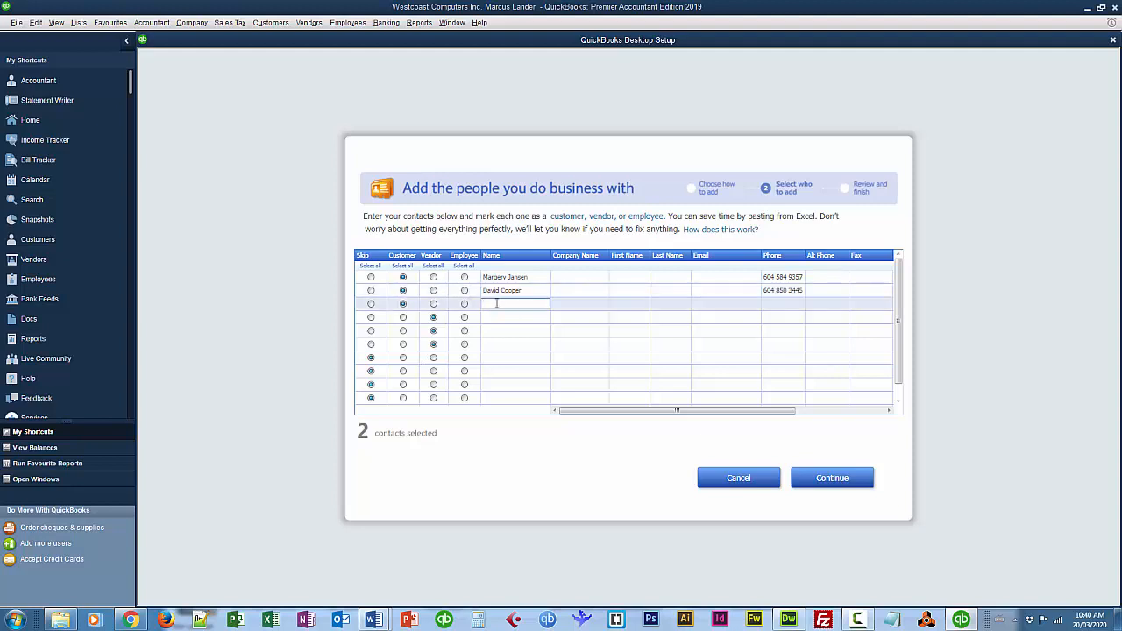
pyautogui.press('Tab')
pyautogui.press('Tab')
pyautogui.press('Tab')
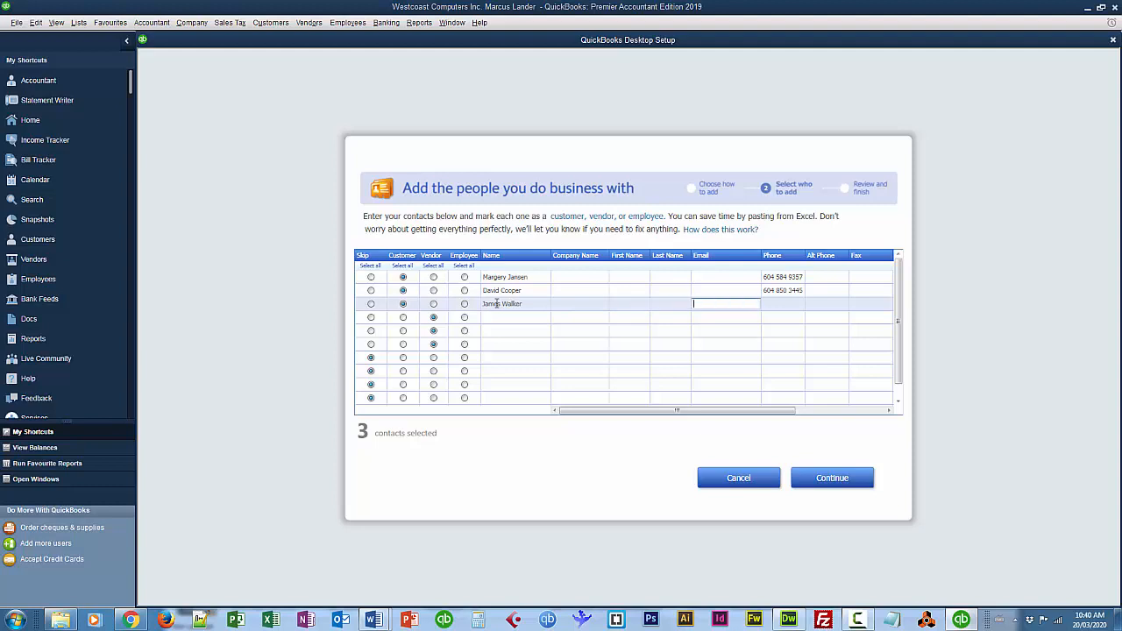
pyautogui.press('Tab')
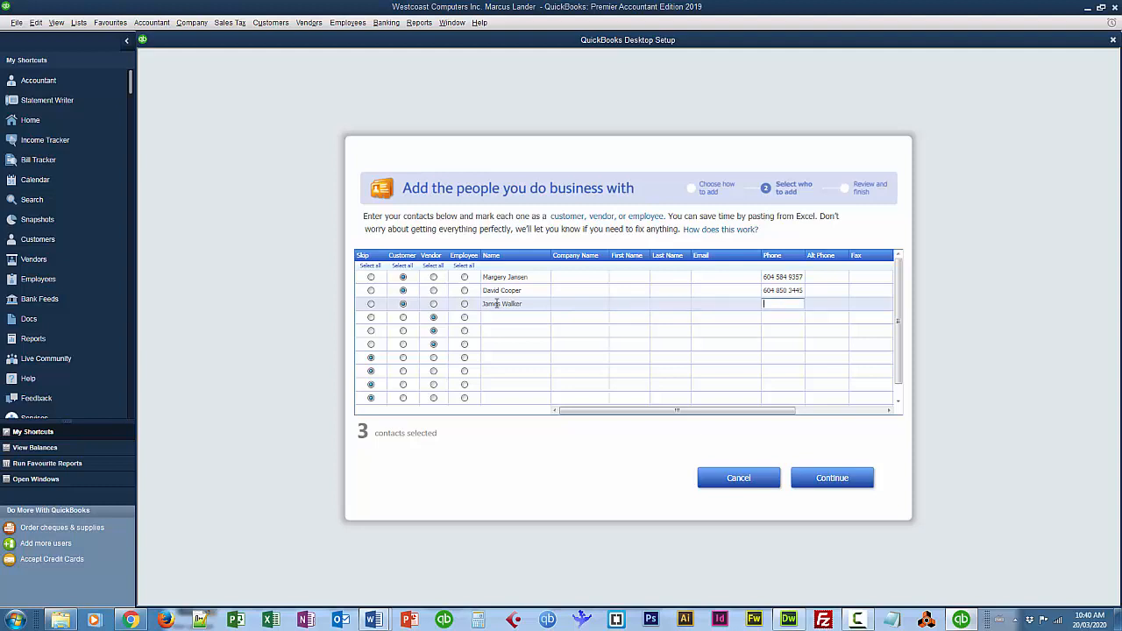
pyautogui.press('Tab')
pyautogui.press('Tab')
pyautogui.press('Tab')
pyautogui.press('Tab')
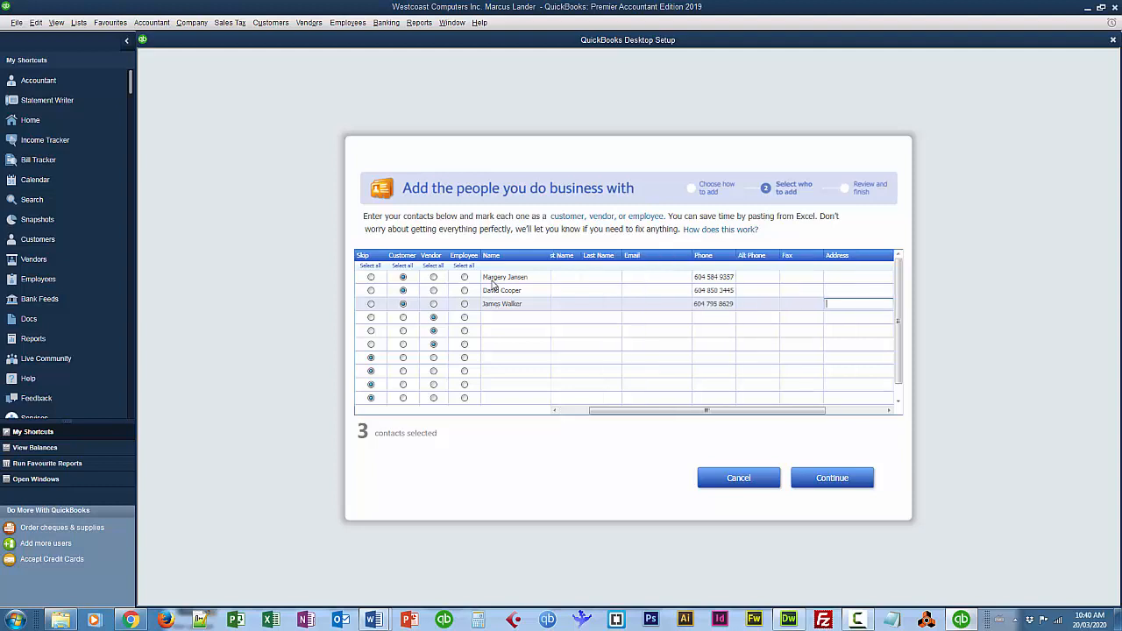
pyautogui.click(512, 320)
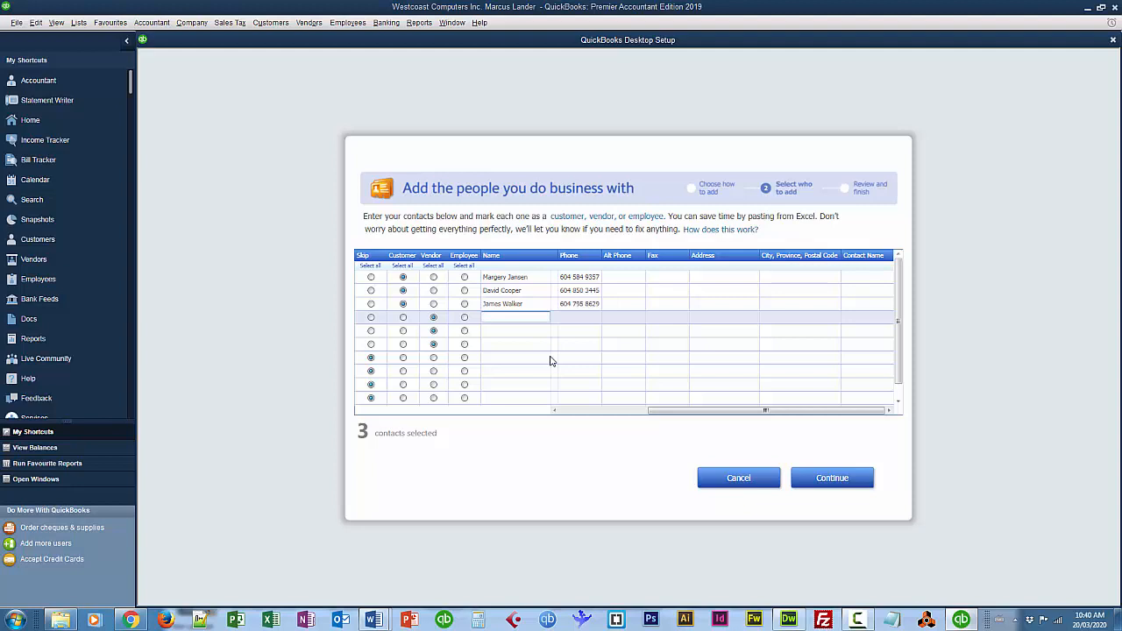
# Add vendors Kingsway Stationery and HP Canada Inc. with their phone numbers.
pyautogui.write('Kir')
pyautogui.write('gs')
pyautogui.write('way Statio')
pyautogui.write('nery')
pyautogui.press('Tab')
pyautogui.click(789, 317)
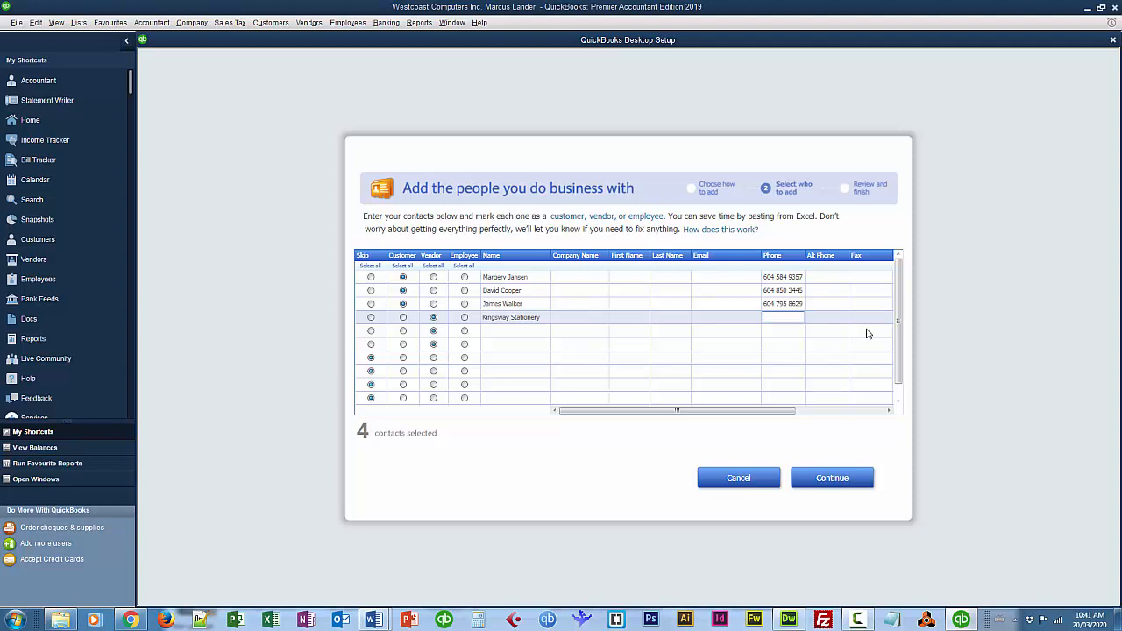
pyautogui.click(520, 330)
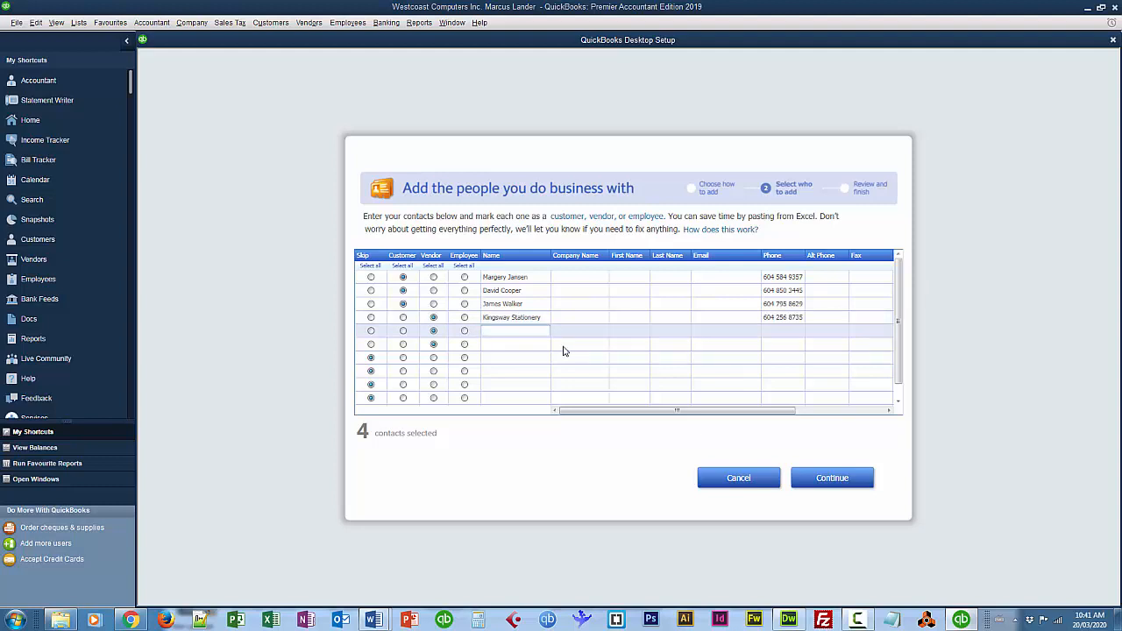
pyautogui.write('HP Canada Inc.')
pyautogui.click(770, 334)
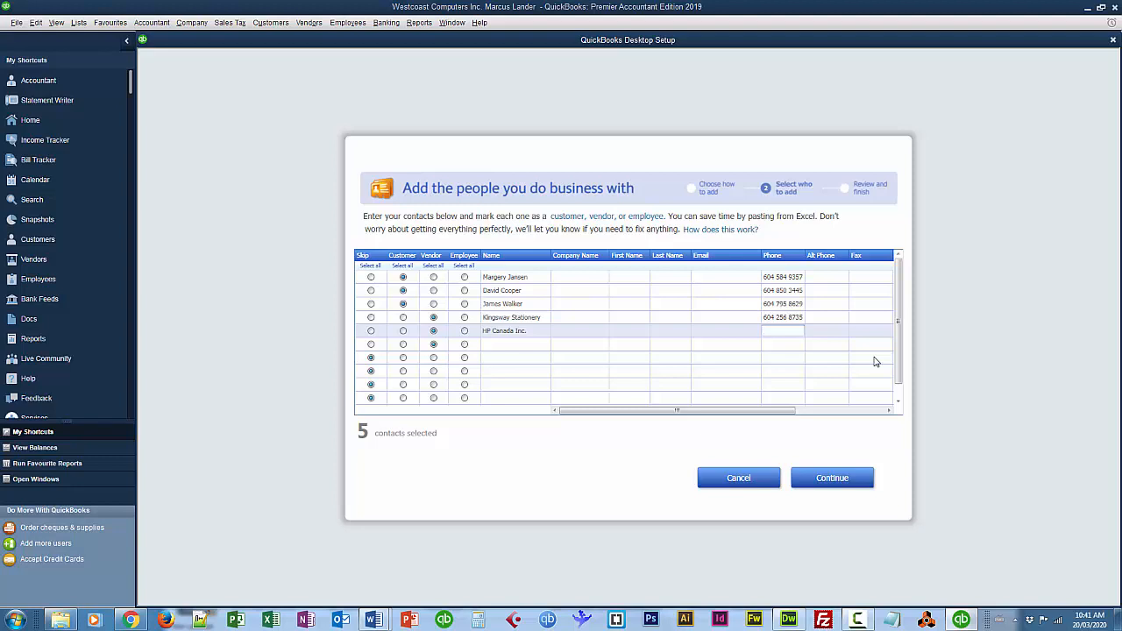
# Add vendor BC Hydro with its phone number and continue to review.
pyautogui.click(515, 347)
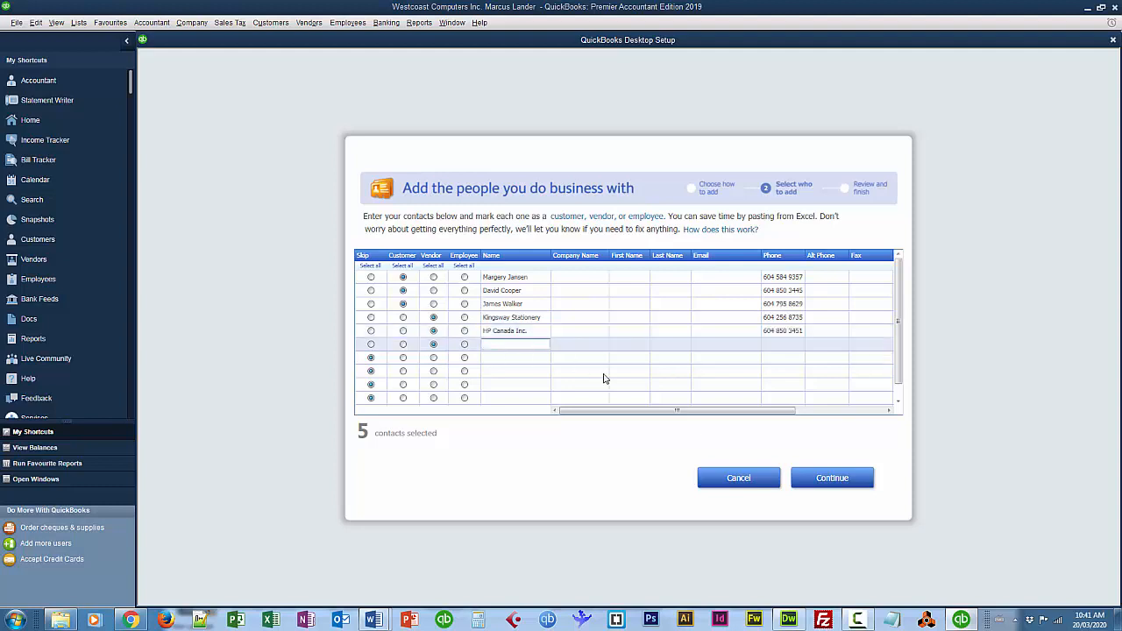
pyautogui.write('BC Hydro')
pyautogui.click(767, 344)
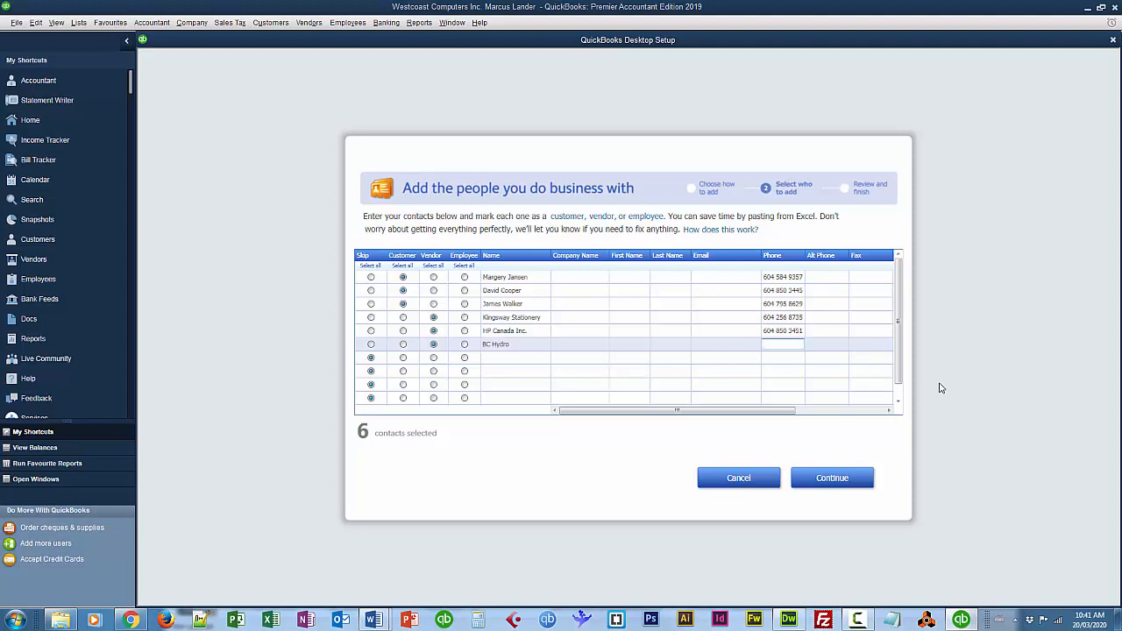
pyautogui.click(833, 481)
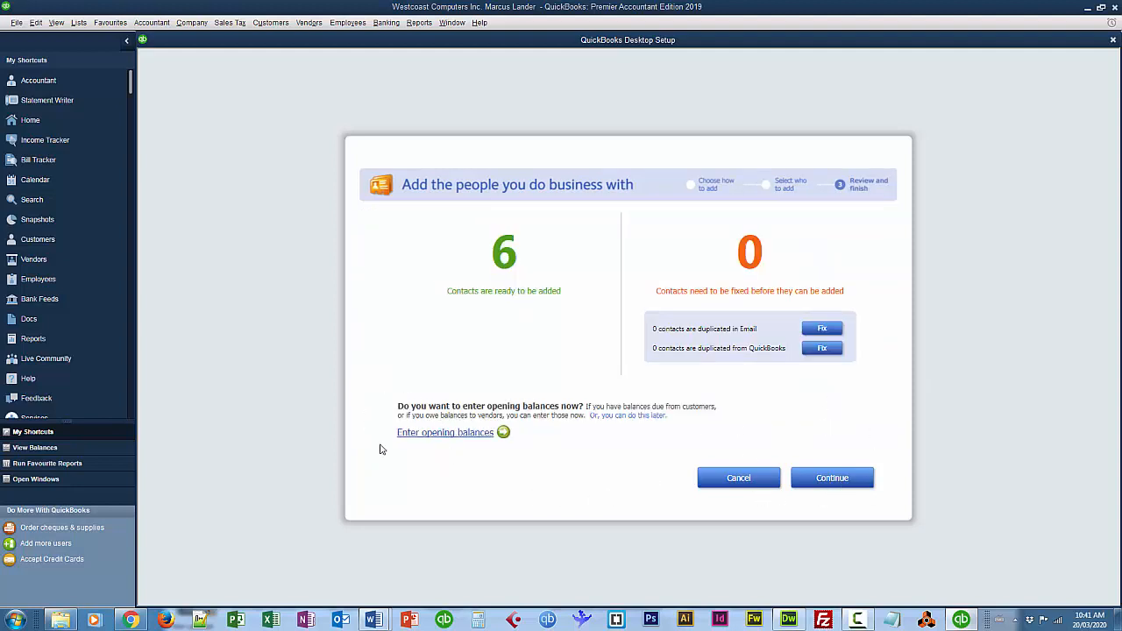
# Open 'Enter opening balances' from the Review and finish page.
pyautogui.click(445, 433)
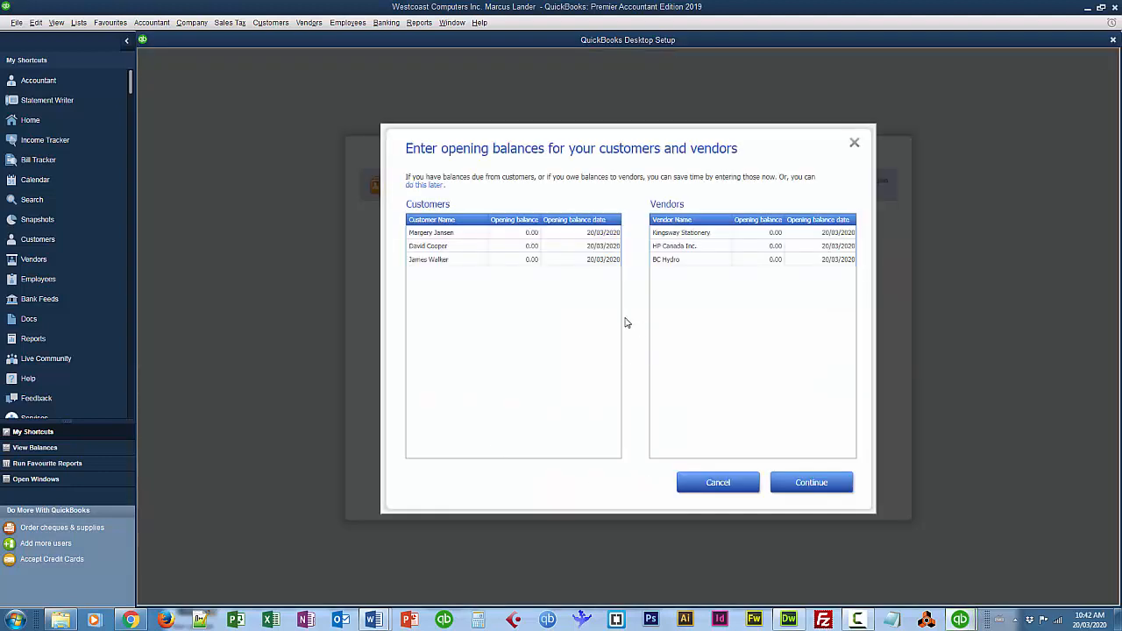
# Give the first customer an opening balance of 154.50 dated 25/11/2016.
pyautogui.click(536, 233)
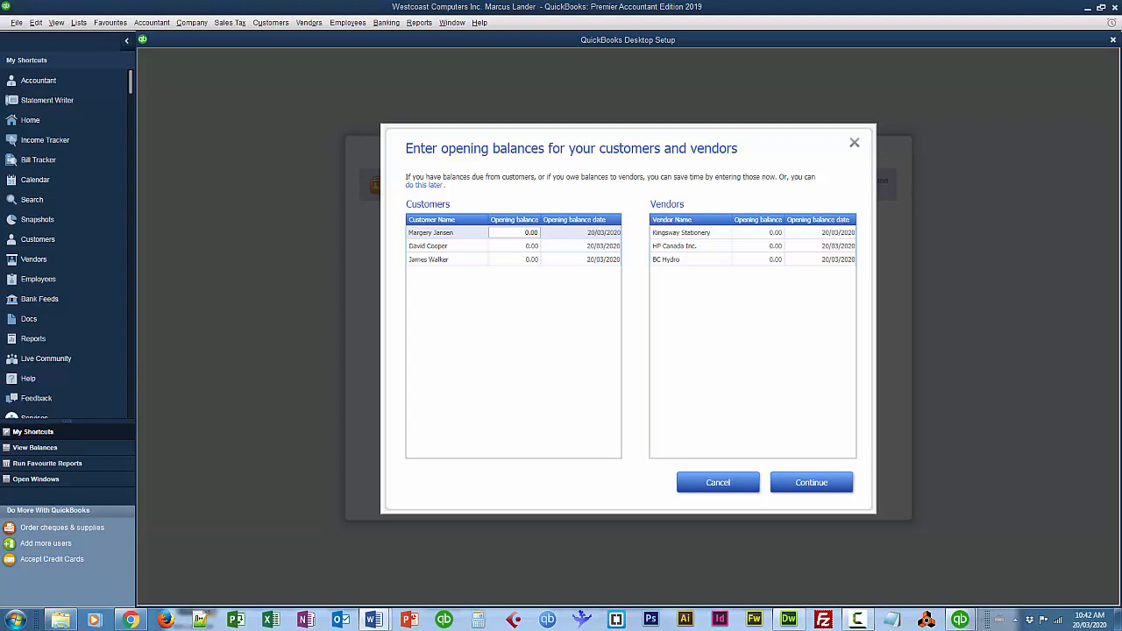
pyautogui.click(524, 233)
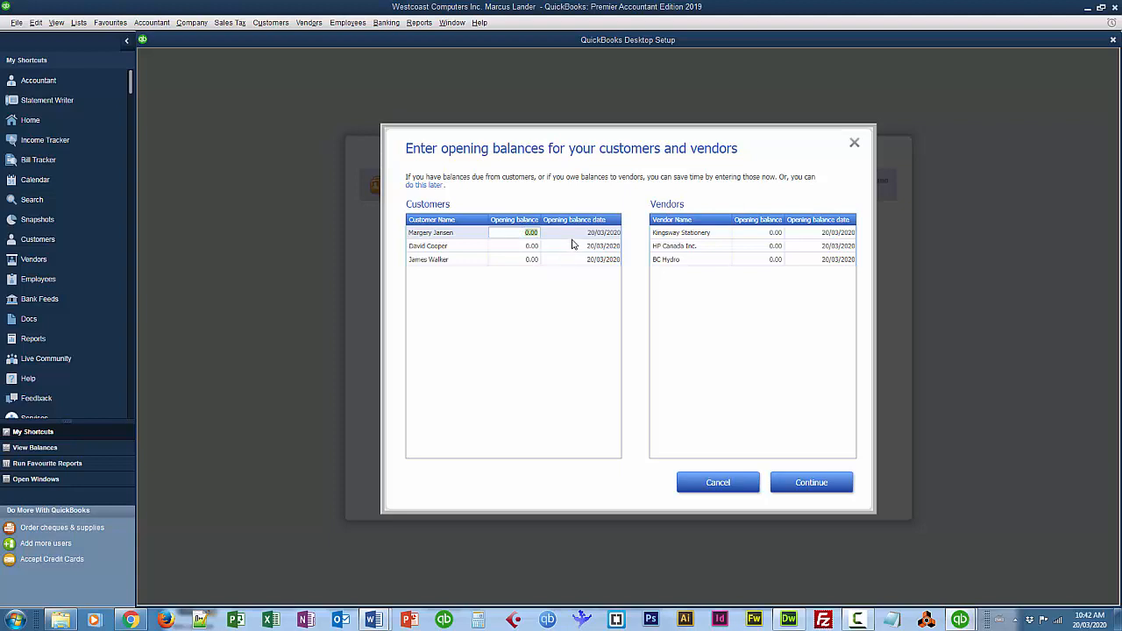
pyautogui.write('154.50')
pyautogui.press('Tab')
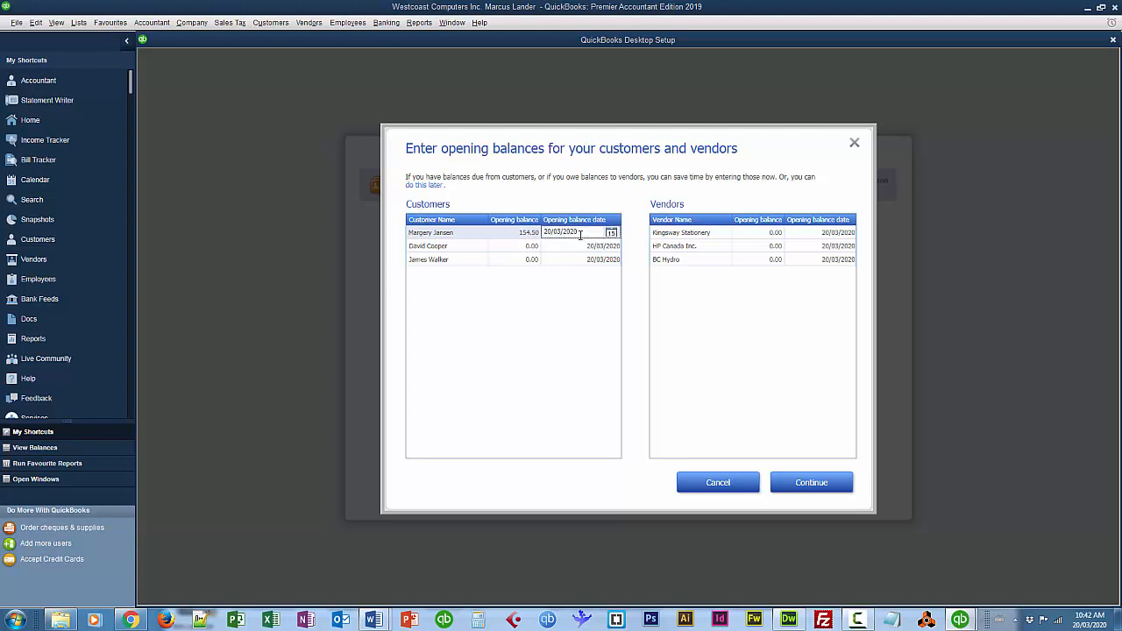
pyautogui.moveTo(589, 233); pyautogui.dragTo(544, 232)
pyautogui.write('25/11/16')
# Give the second customer an opening balance of 89.67 dated 15/12/2016.
pyautogui.click(528, 248)
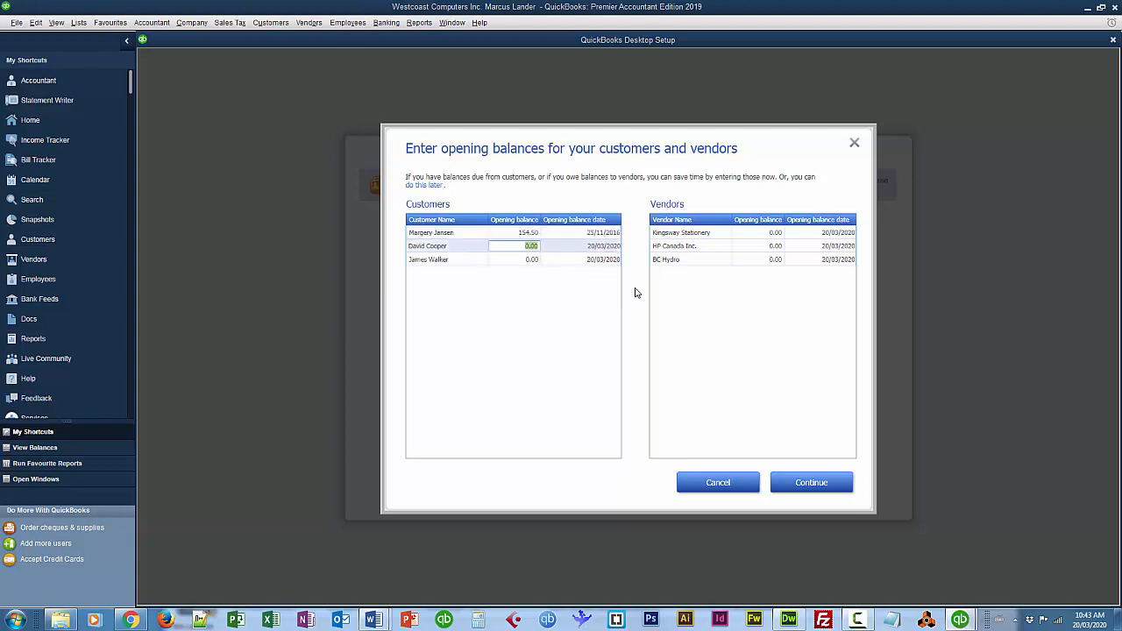
pyautogui.write('9')
pyautogui.write('89.6')
pyautogui.write('7')
pyautogui.press('Tab')
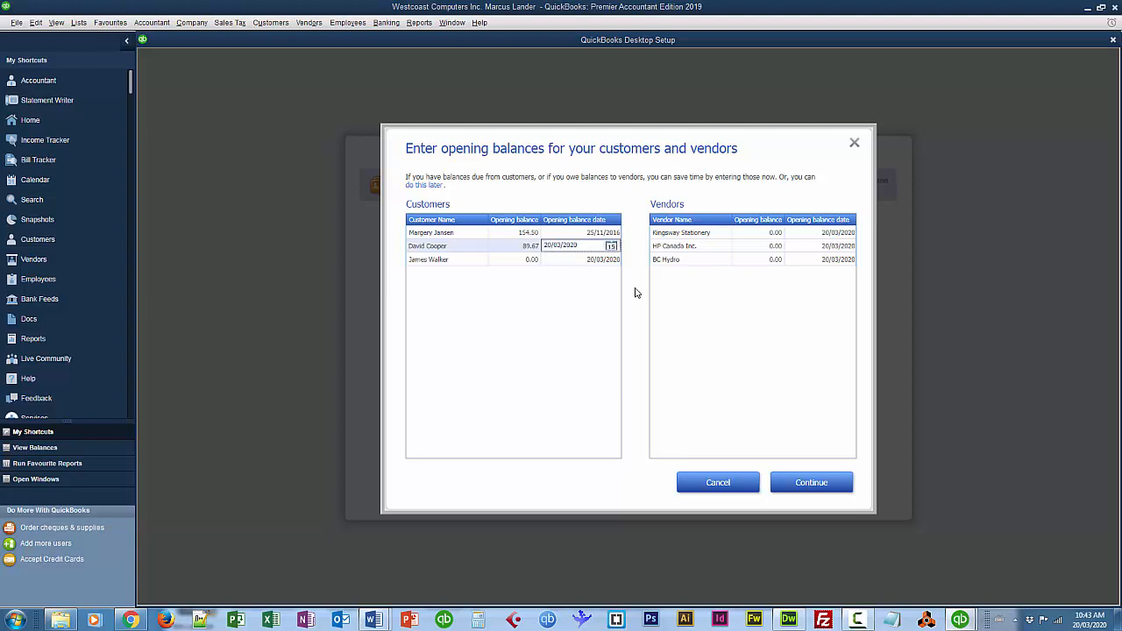
pyautogui.moveTo(581, 246); pyautogui.dragTo(541, 247)
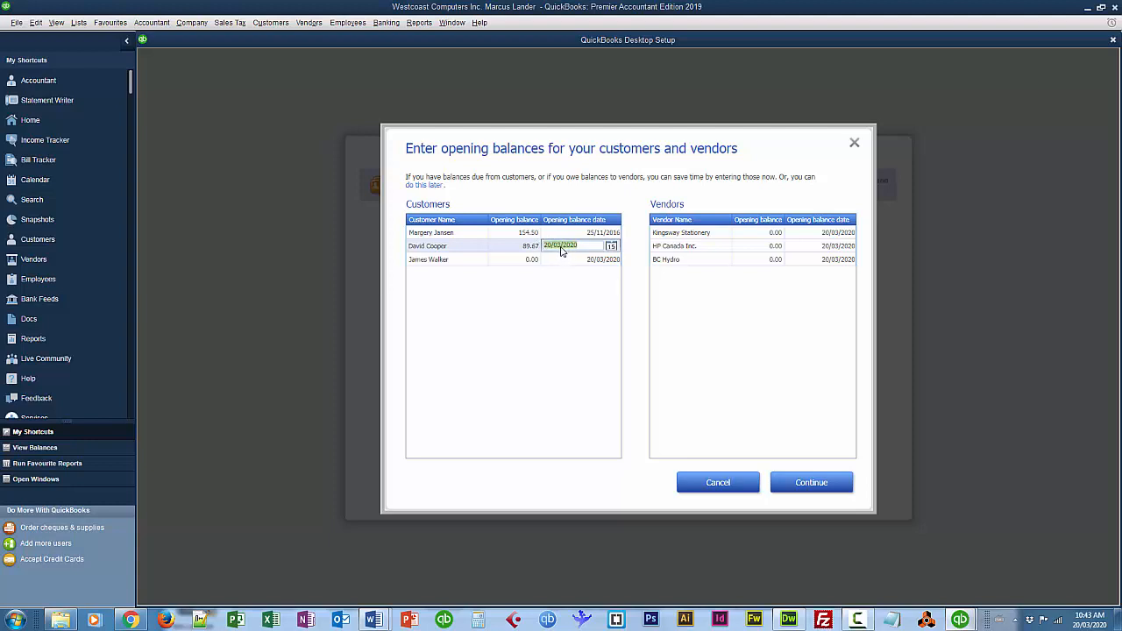
pyautogui.write('15 12 16')
# Give the third customer an opening balance of 256.98 dated 29/11/2016.
pyautogui.click(528, 260)
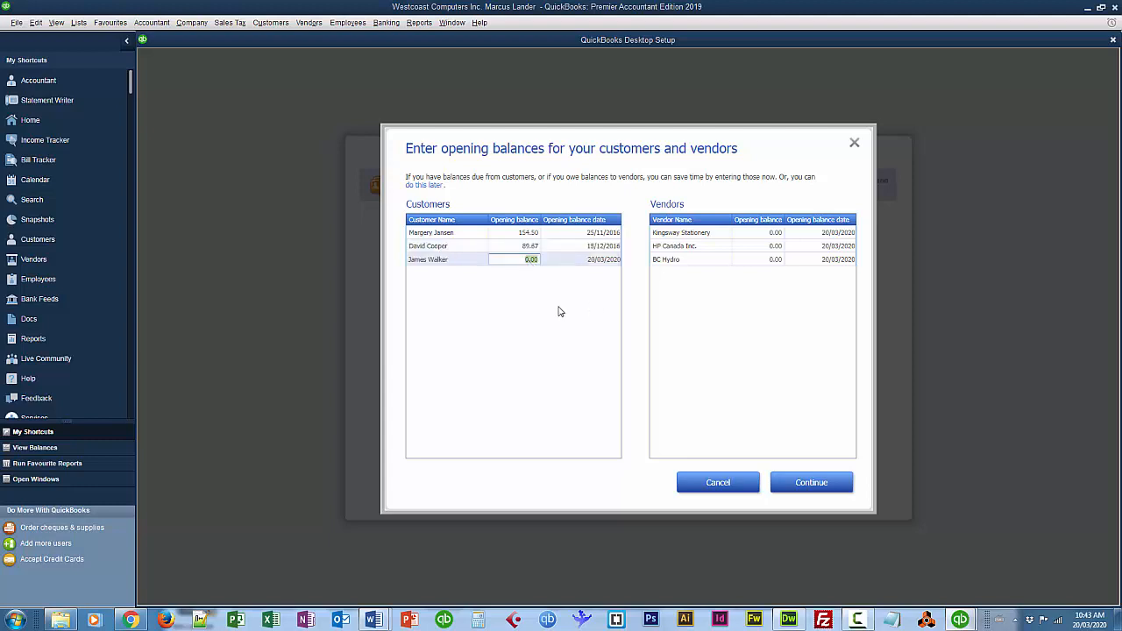
pyautogui.write('256')
pyautogui.write('.88')
pyautogui.press('Tab')
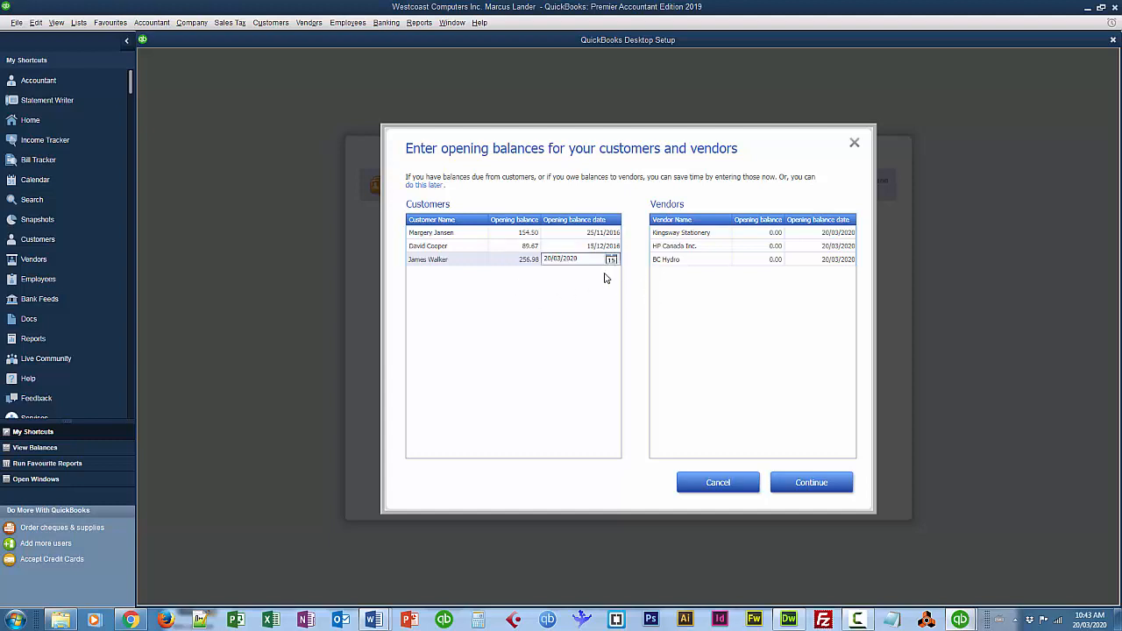
pyautogui.moveTo(581, 260); pyautogui.dragTo(536, 261)
pyautogui.write('29 11 16')
pyautogui.press('Tab')
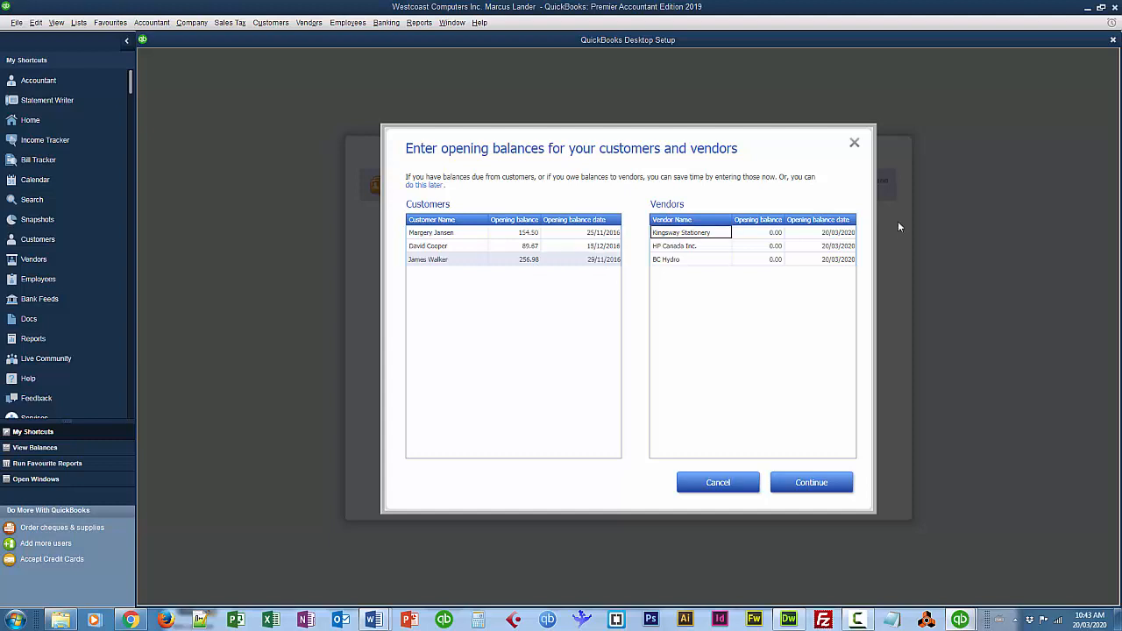
# Set Kingsway Stationery's opening balance to 195.74 dated 09/12/2016.
pyautogui.press('Tab')
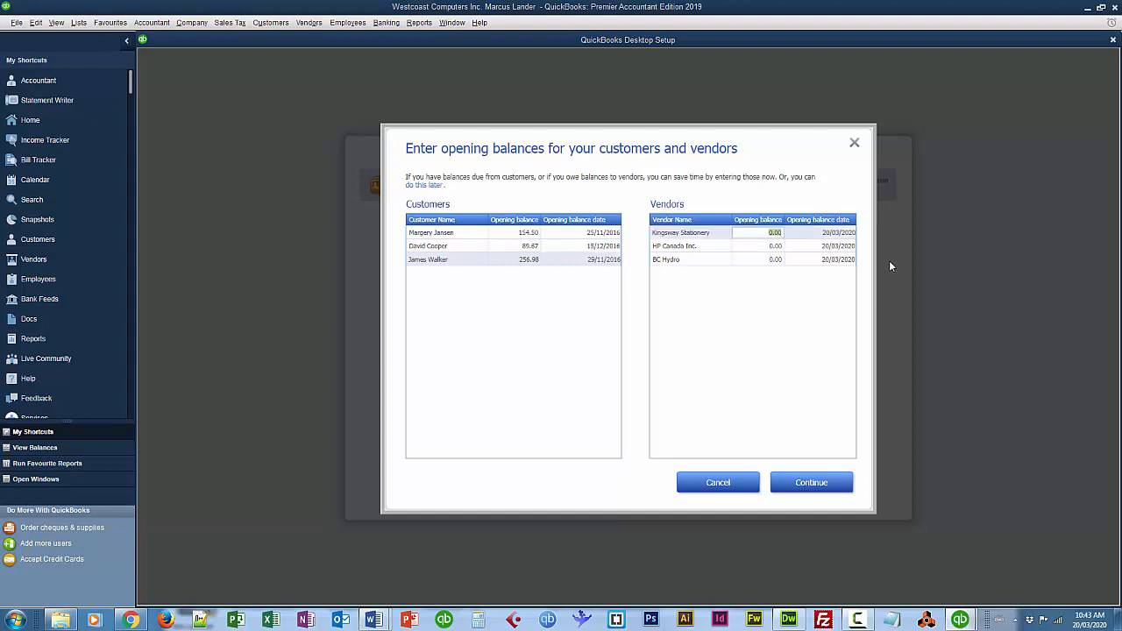
pyautogui.write('195.74')
pyautogui.press('Tab')
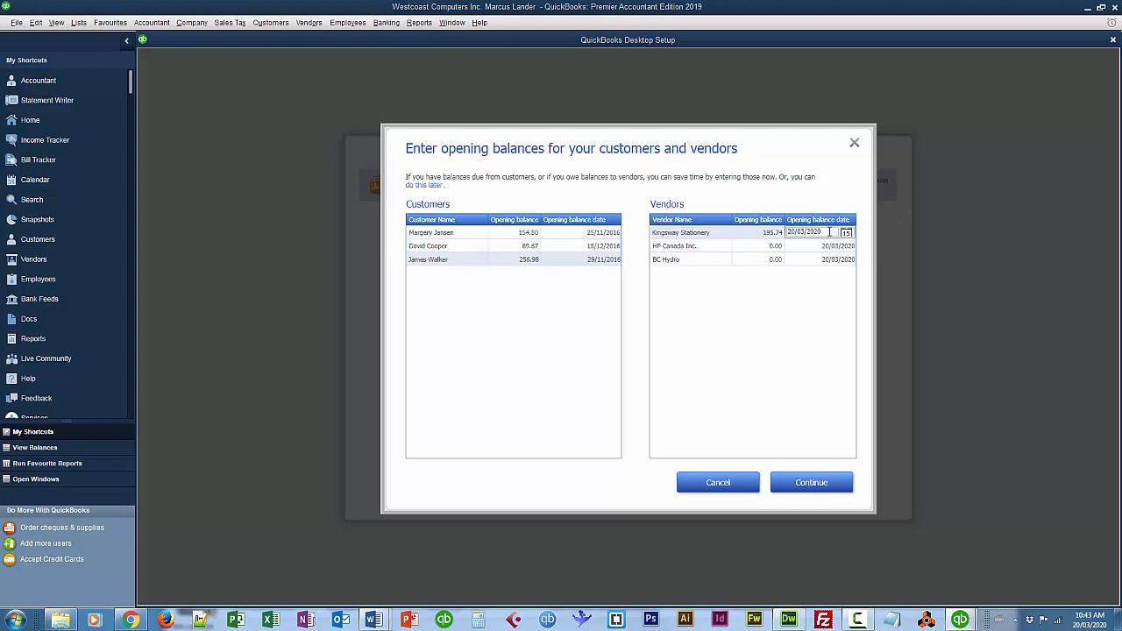
pyautogui.moveTo(823, 232); pyautogui.dragTo(788, 233)
pyautogui.write('195.7')
pyautogui.press('BackSpace')
pyautogui.press('BackSpace')
pyautogui.press('BackSpace')
pyautogui.write('9 12 16')
pyautogui.press('Tab')
# Set HP Canada Inc.'s opening balance to 1,489.23 dated 01/12/2016.
pyautogui.click(775, 247)
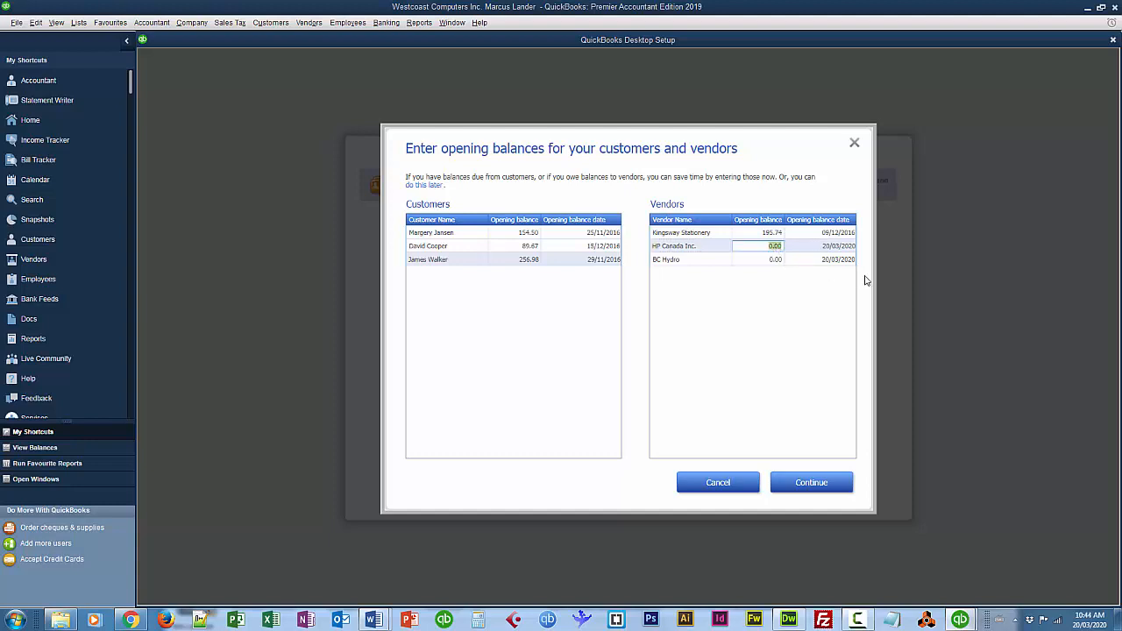
pyautogui.write('1489.23')
pyautogui.click(846, 249)
pyautogui.moveTo(824, 247); pyautogui.dragTo(787, 247)
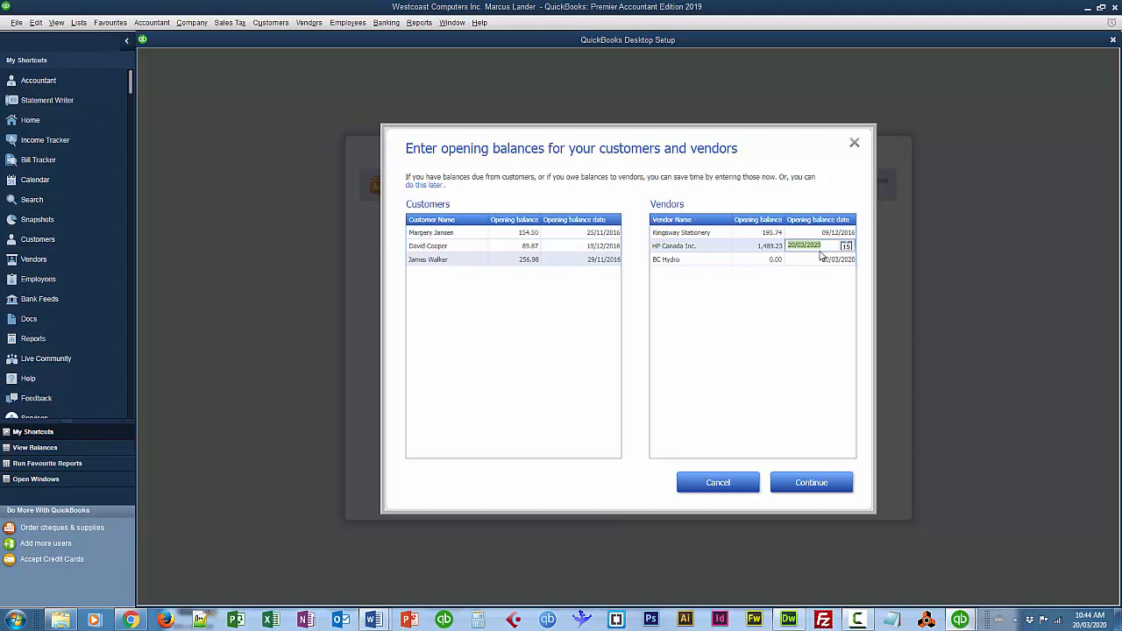
pyautogui.write('1/12/16')
pyautogui.click(775, 261)
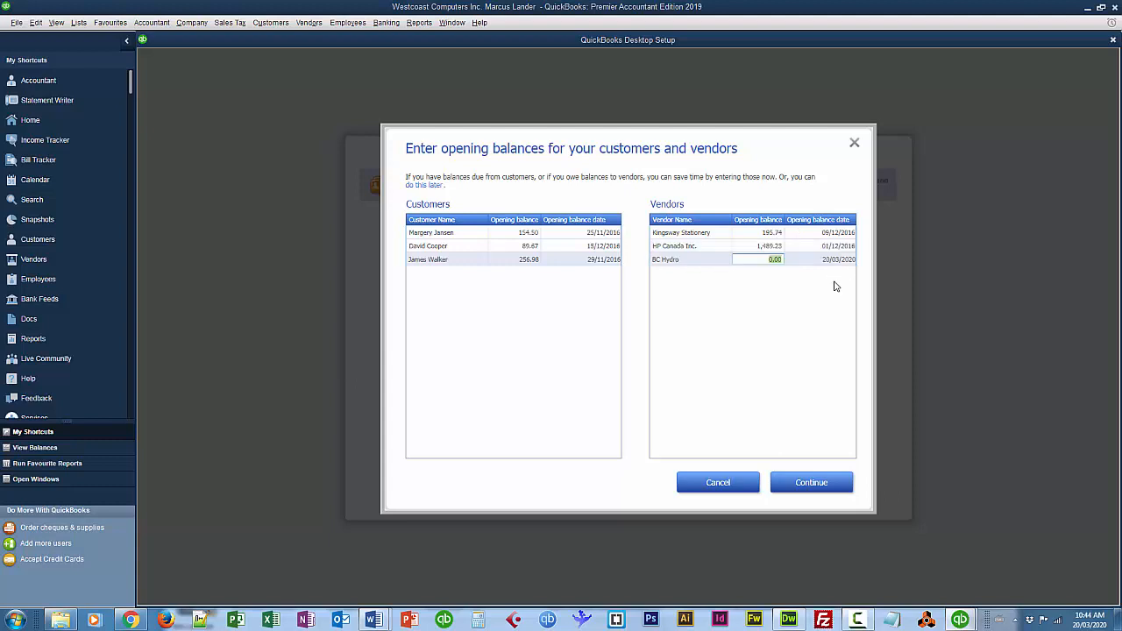
# Set BC Hydro's opening balance to 125.87 dated 05/12/2016 and return to the summary.
pyautogui.write('125.87')
pyautogui.click(849, 263)
pyautogui.moveTo(829, 259); pyautogui.dragTo(785, 259)
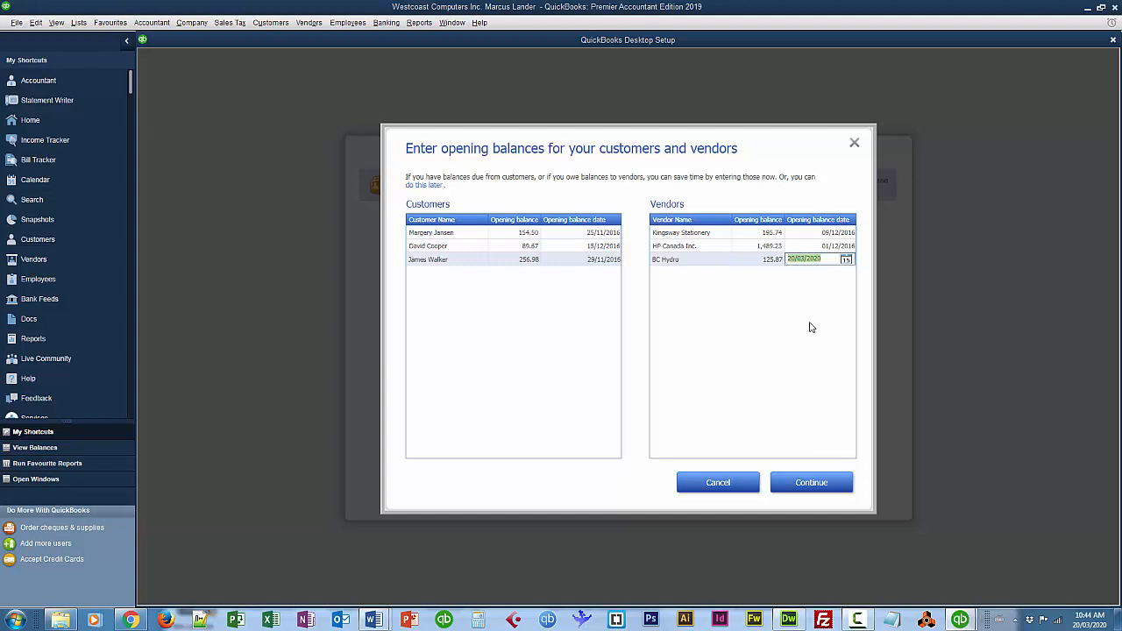
pyautogui.write('5')
pyautogui.write('/12/2016')
pyautogui.press('Tab')
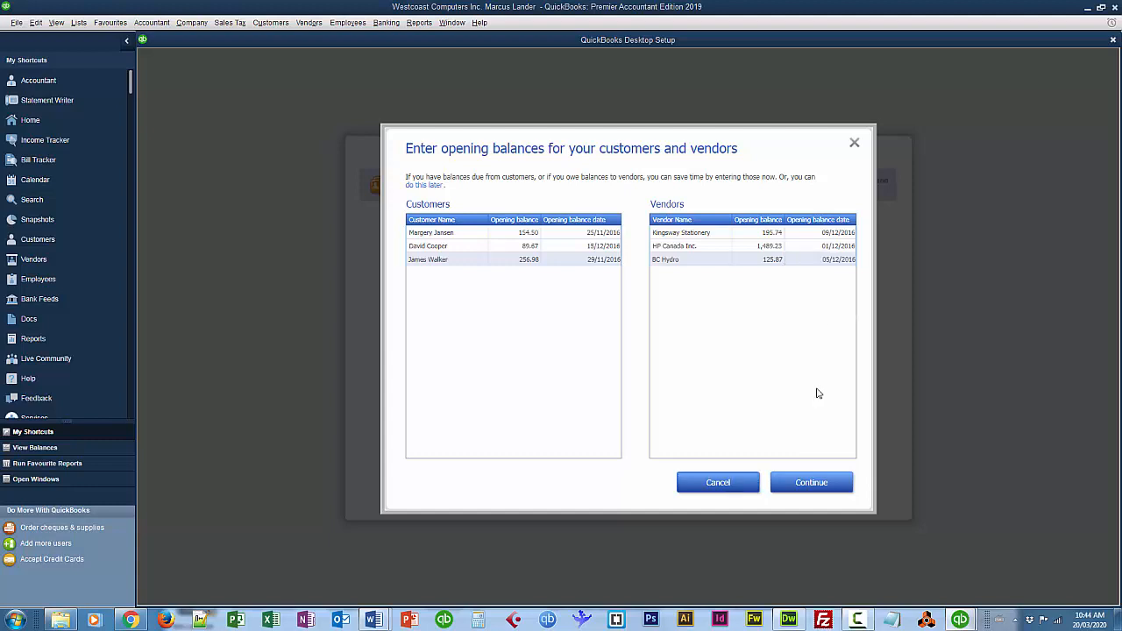
pyautogui.click(820, 483)
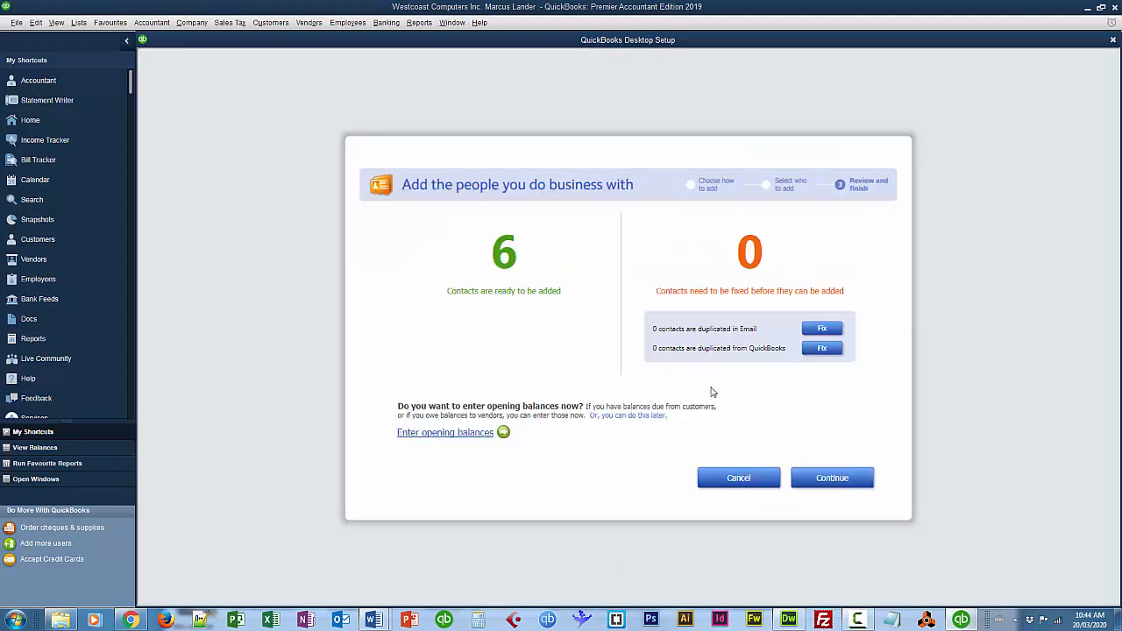
# Add the six contacts to the company file and close the Desktop Setup window.
pyautogui.click(840, 483)
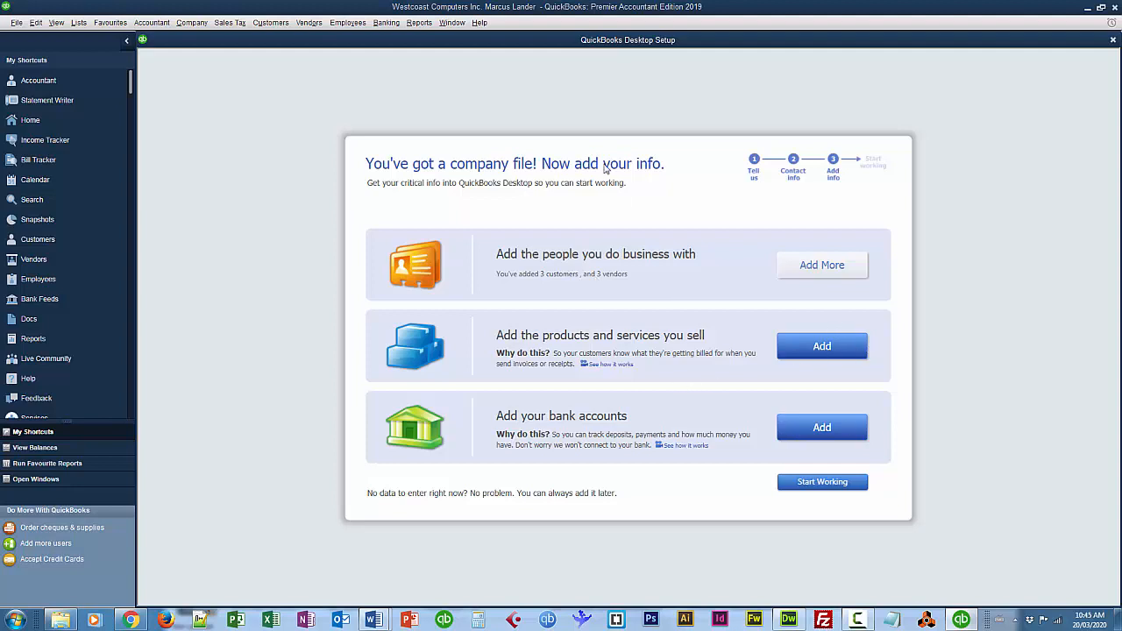
pyautogui.click(1113, 41)
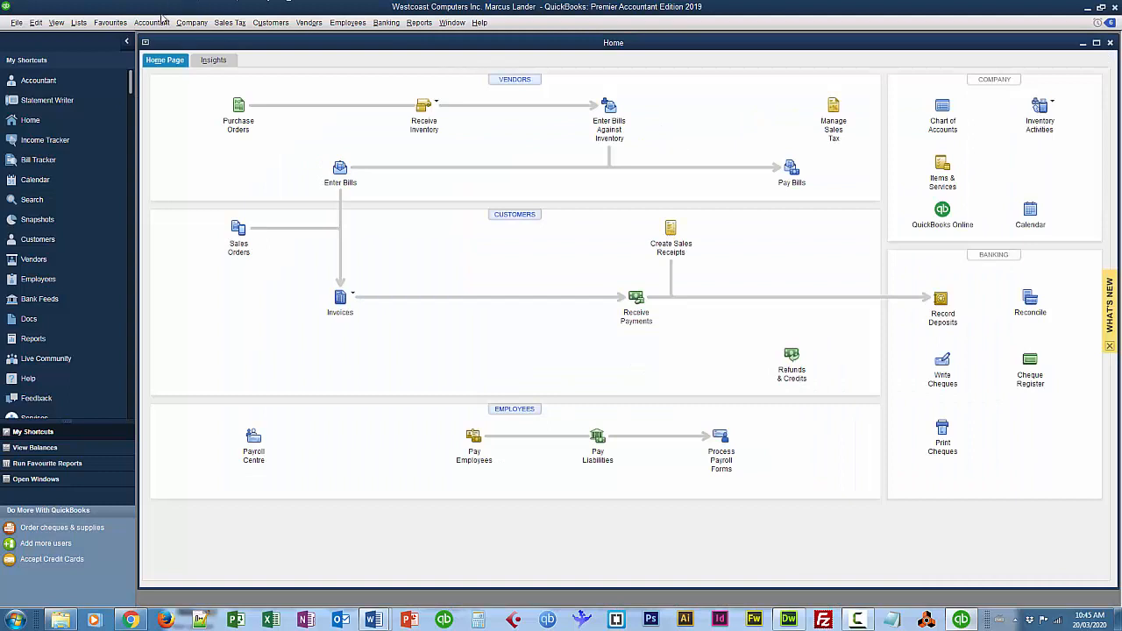
# Open the Customer Centre from the Home page to see the customers' balances.
pyautogui.click(192, 23)
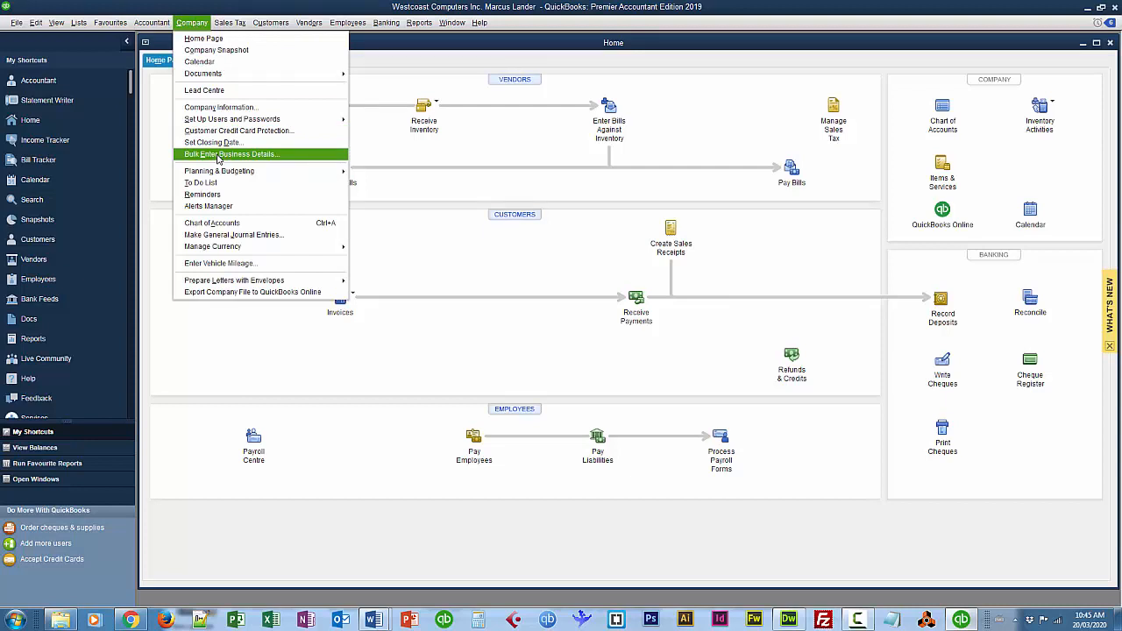
pyautogui.click(425, 364)
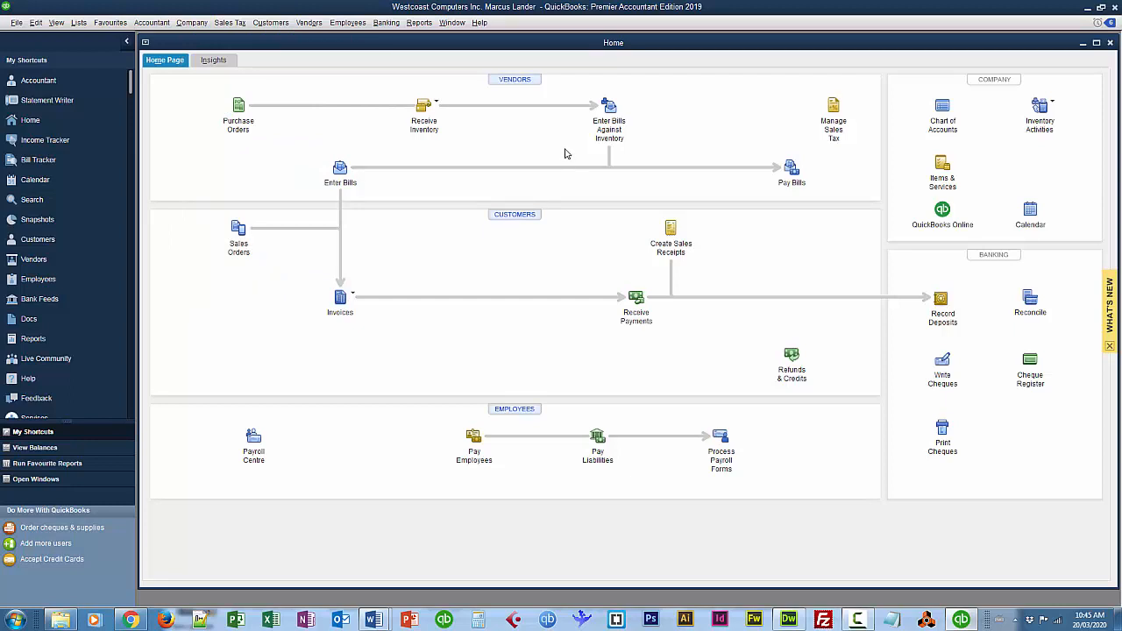
pyautogui.click(525, 217)
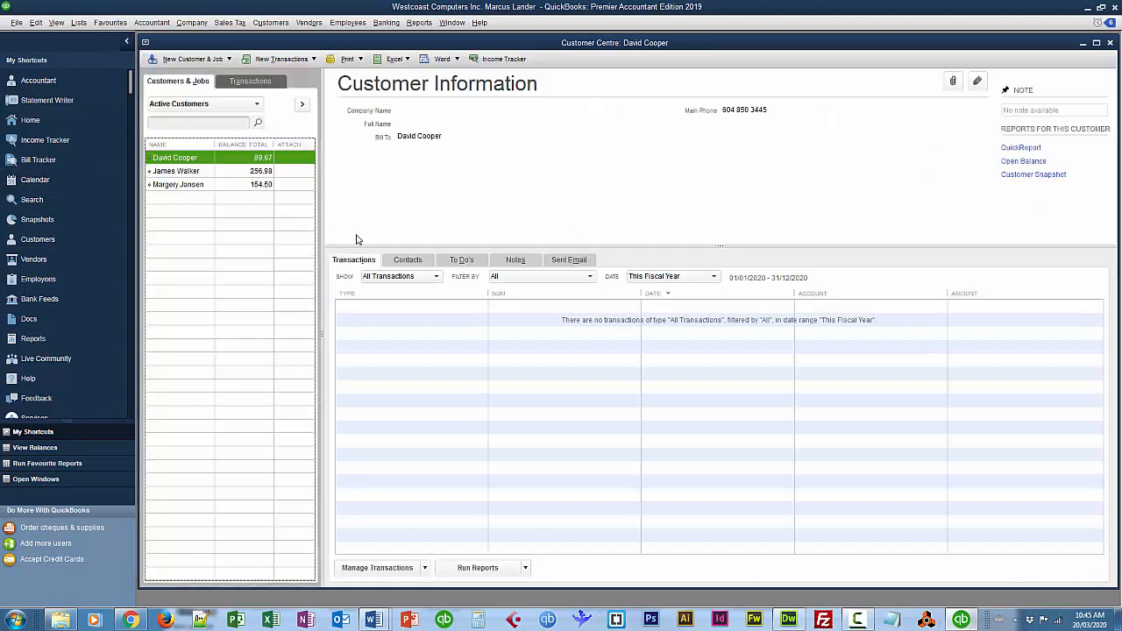
# Show all dates, inspect the 89.67 invoice dated 15/12/2016, then close back to Home.
pyautogui.click(648, 278)
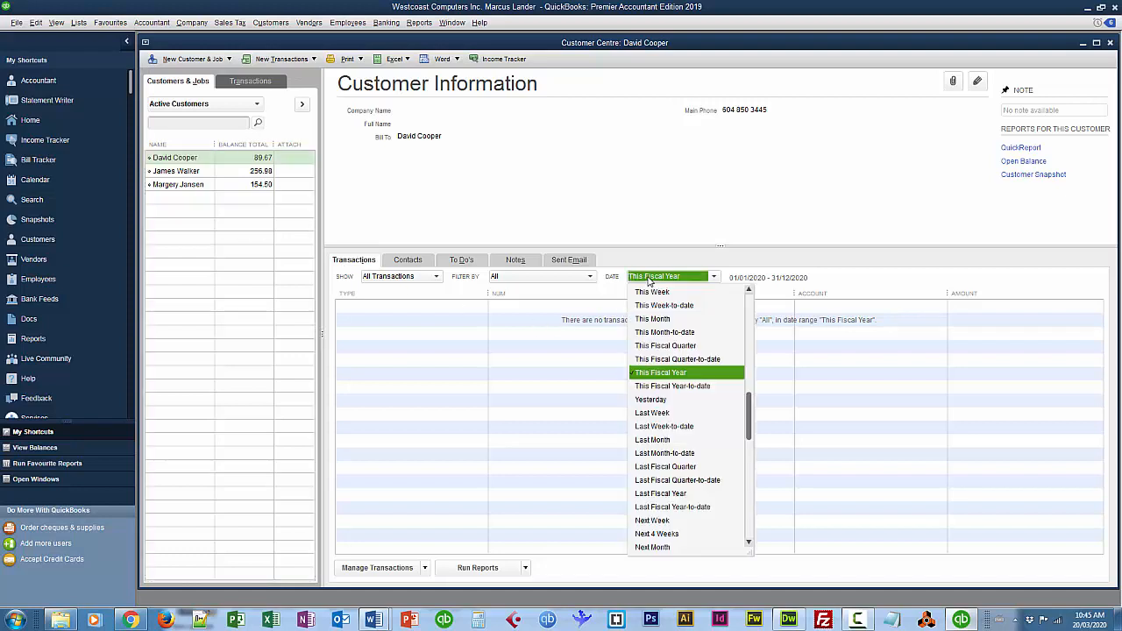
pyautogui.moveTo(751, 411); pyautogui.dragTo(752, 292)
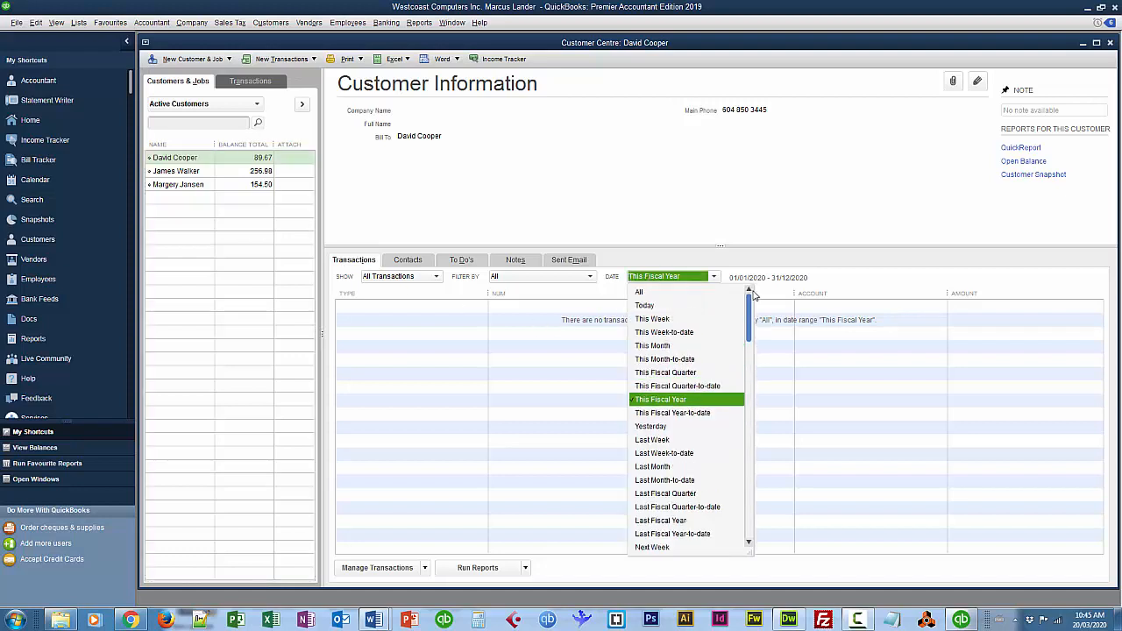
pyautogui.click(639, 292)
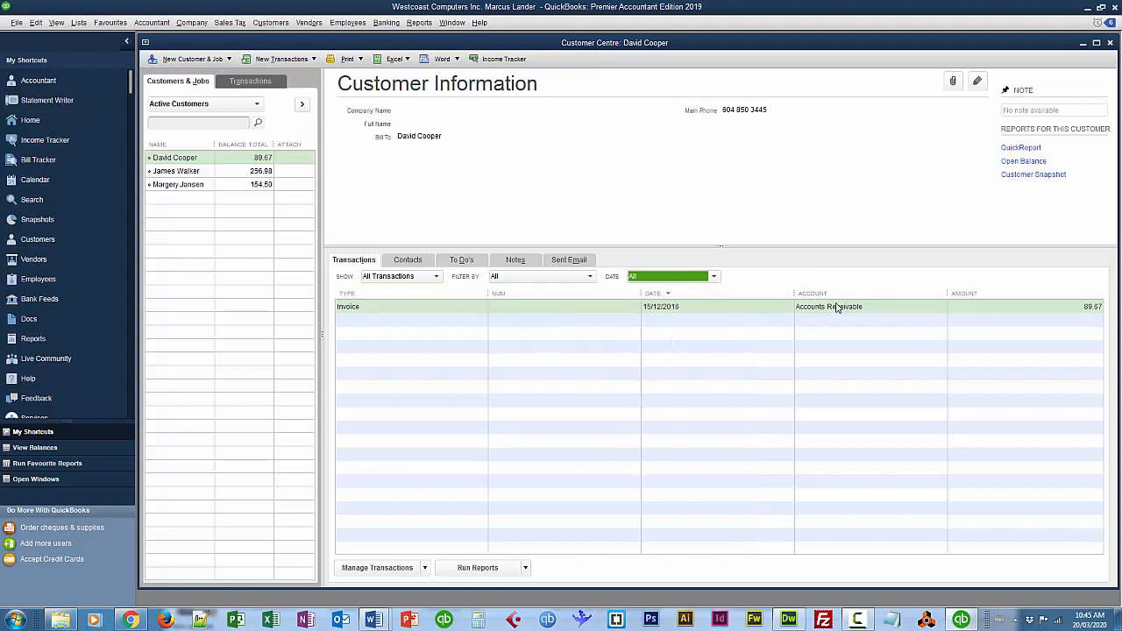
pyautogui.doubleClick(350, 310)
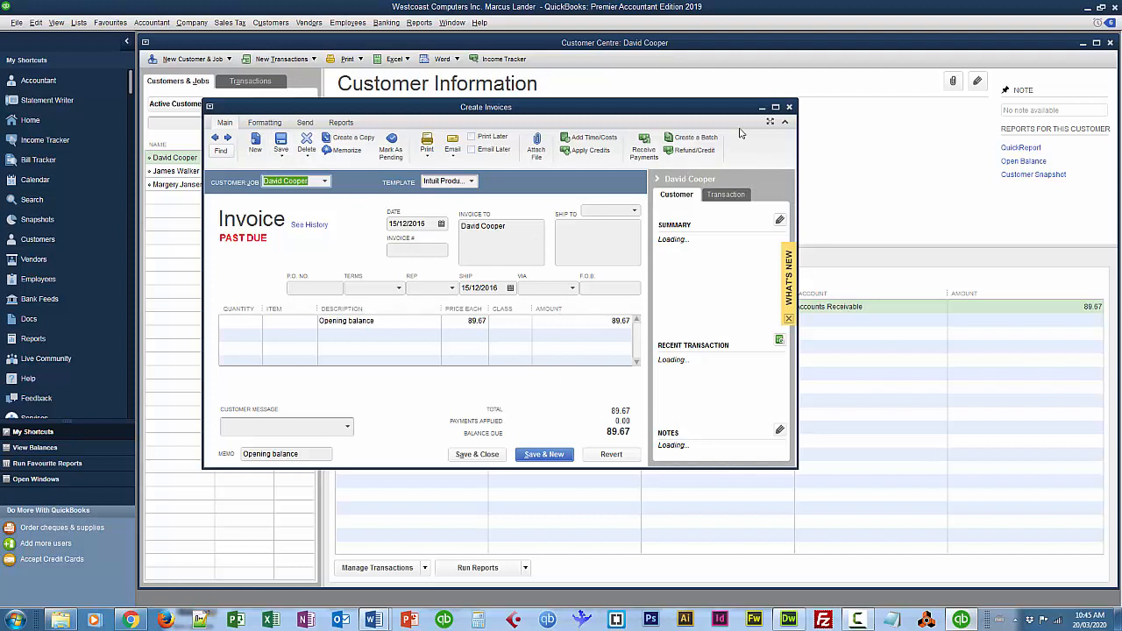
pyautogui.click(790, 107)
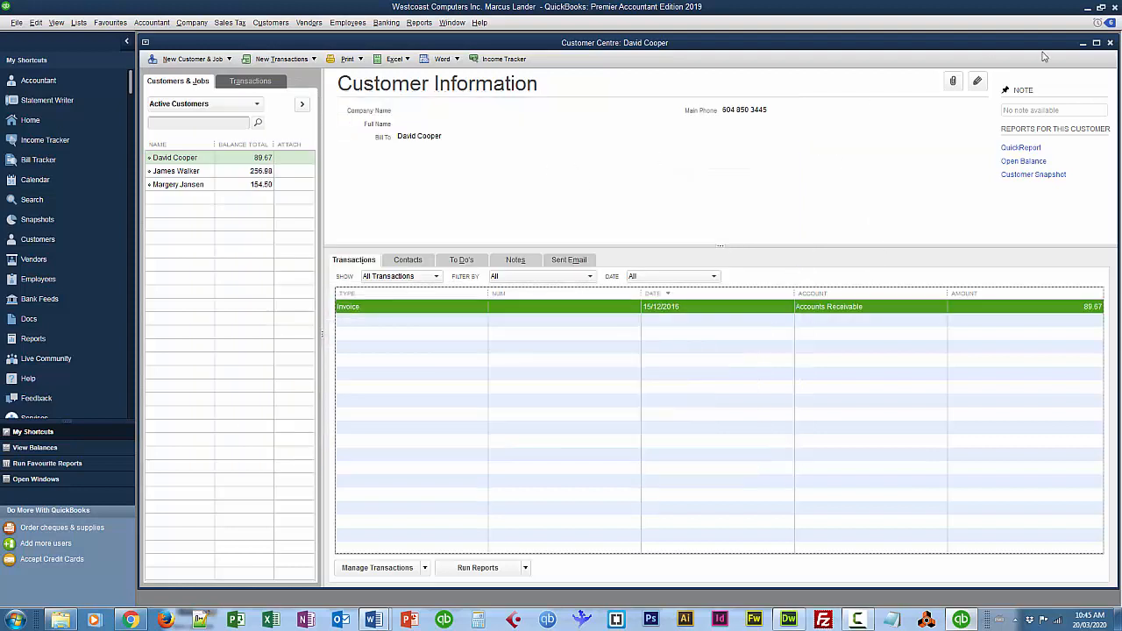
pyautogui.click(1111, 43)
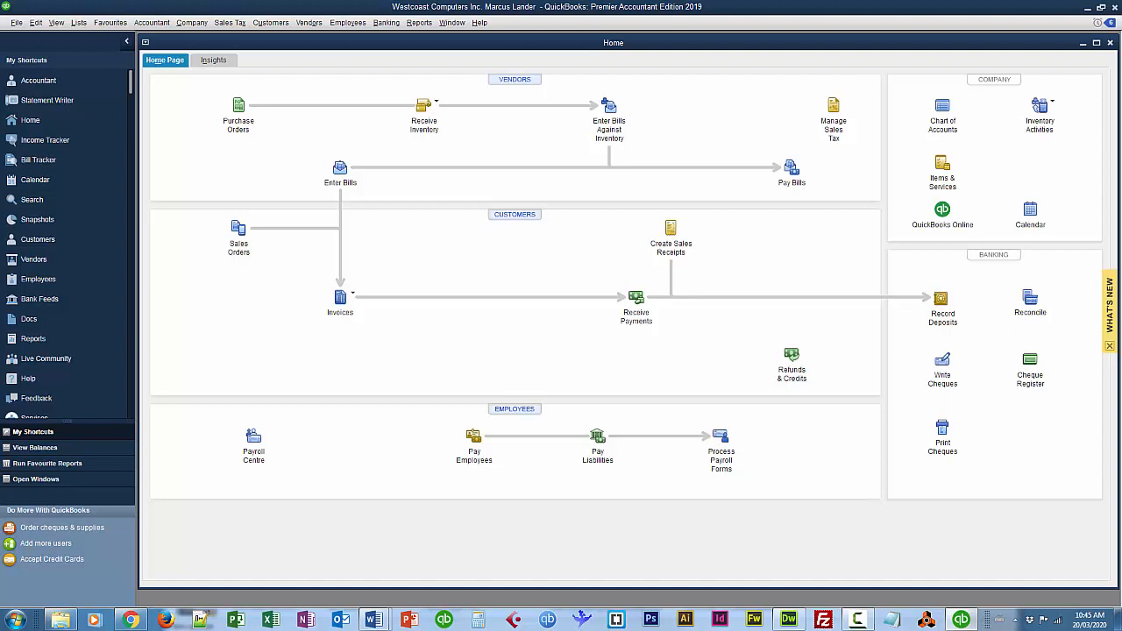
# Open the Chart of Accounts and enlarge its account list to fill the workspace.
pyautogui.click(942, 112)
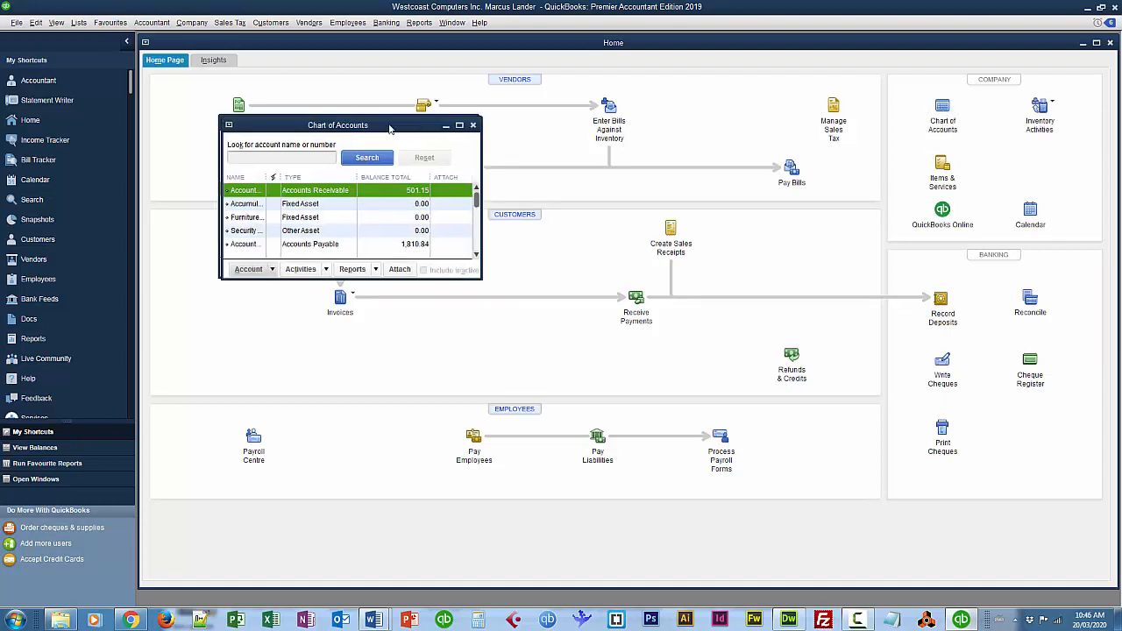
pyautogui.moveTo(375, 123); pyautogui.dragTo(646, 123)
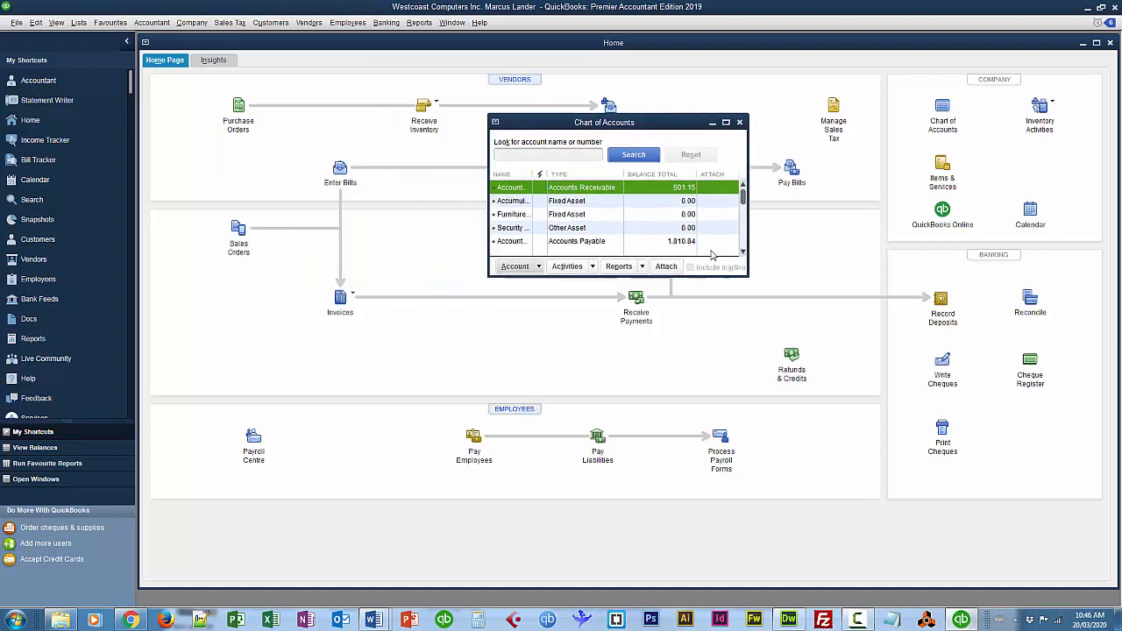
pyautogui.click(726, 123)
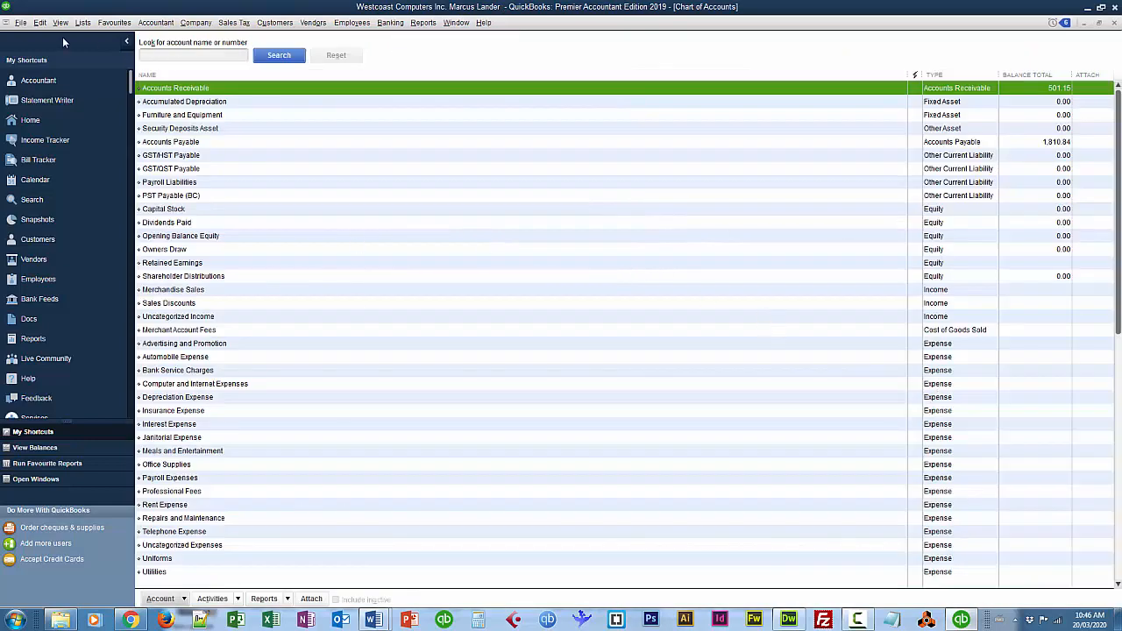
# Start a new account of type Bank and continue to its details form.
pyautogui.click(40, 23)
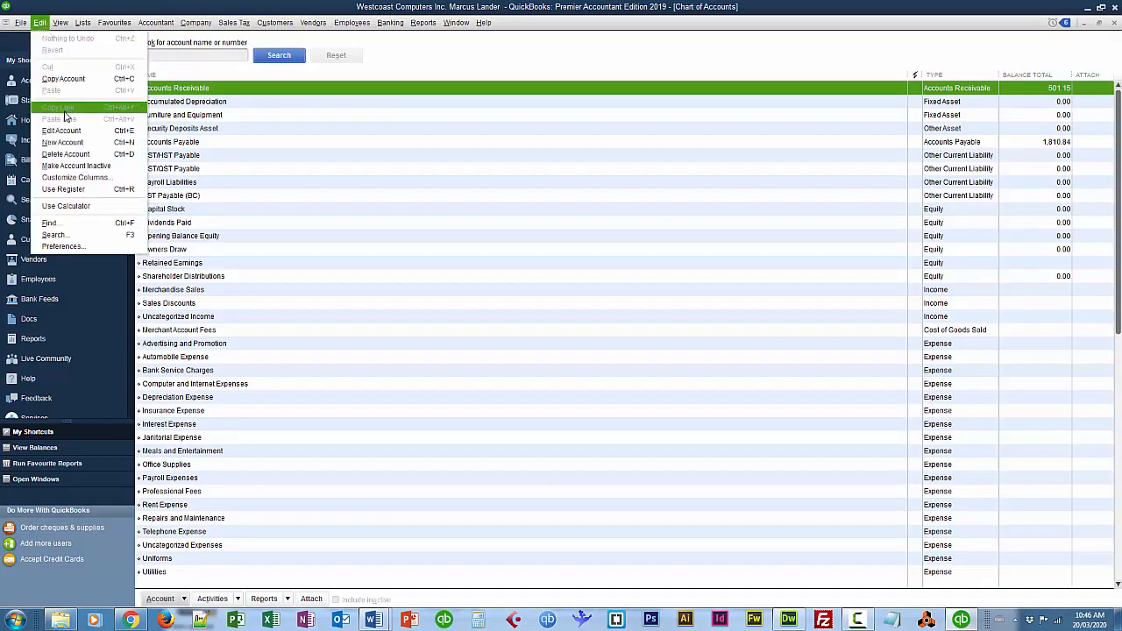
pyautogui.click(61, 142)
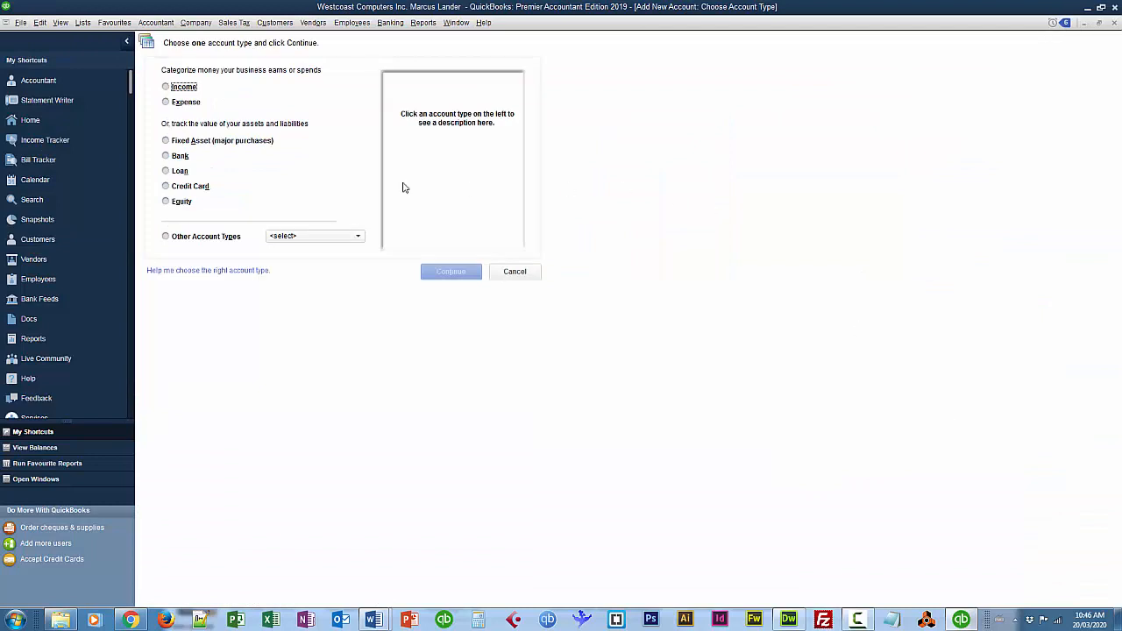
pyautogui.click(179, 156)
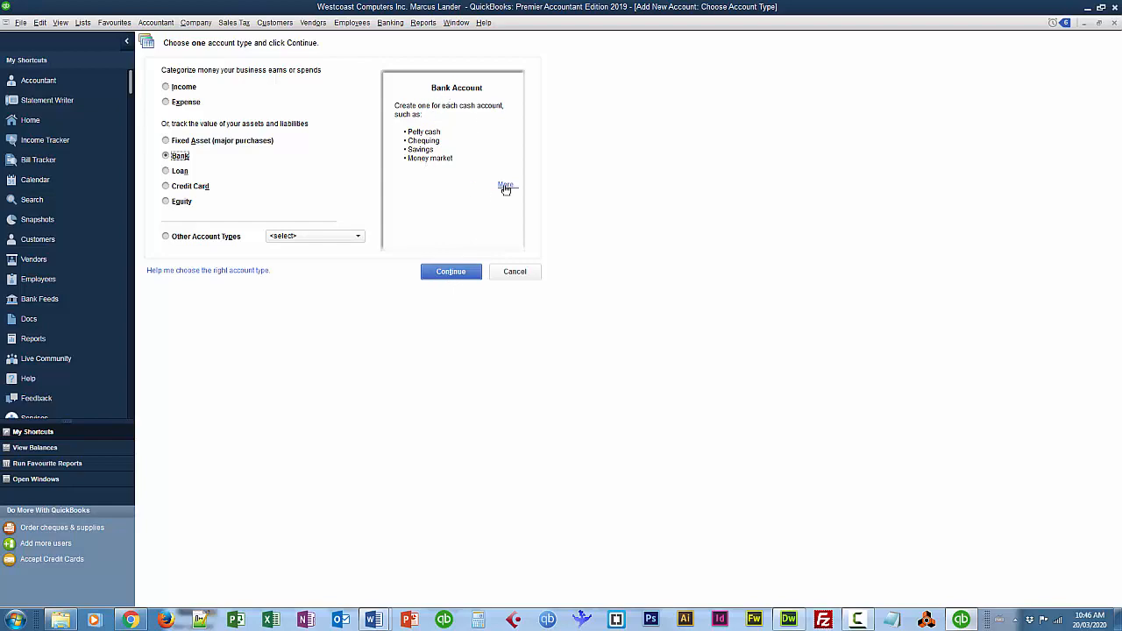
pyautogui.click(450, 271)
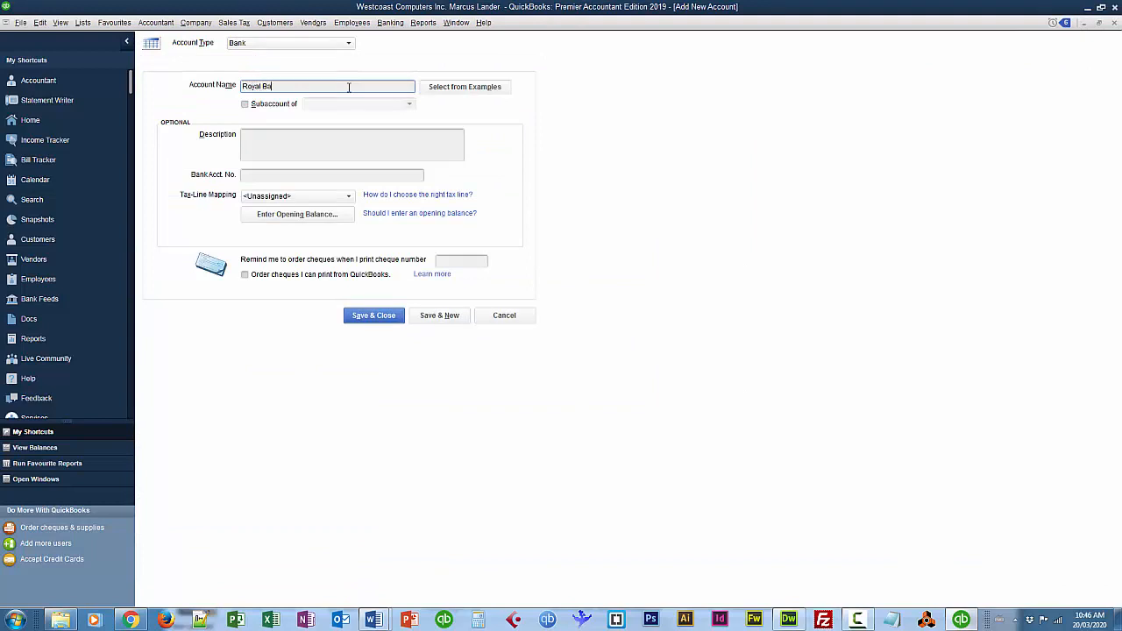
# Name the account 'Royal Bank Chequing Account' and enter its bank account number.
pyautogui.write('Royal Bank Chequing Account')
pyautogui.click(250, 174)
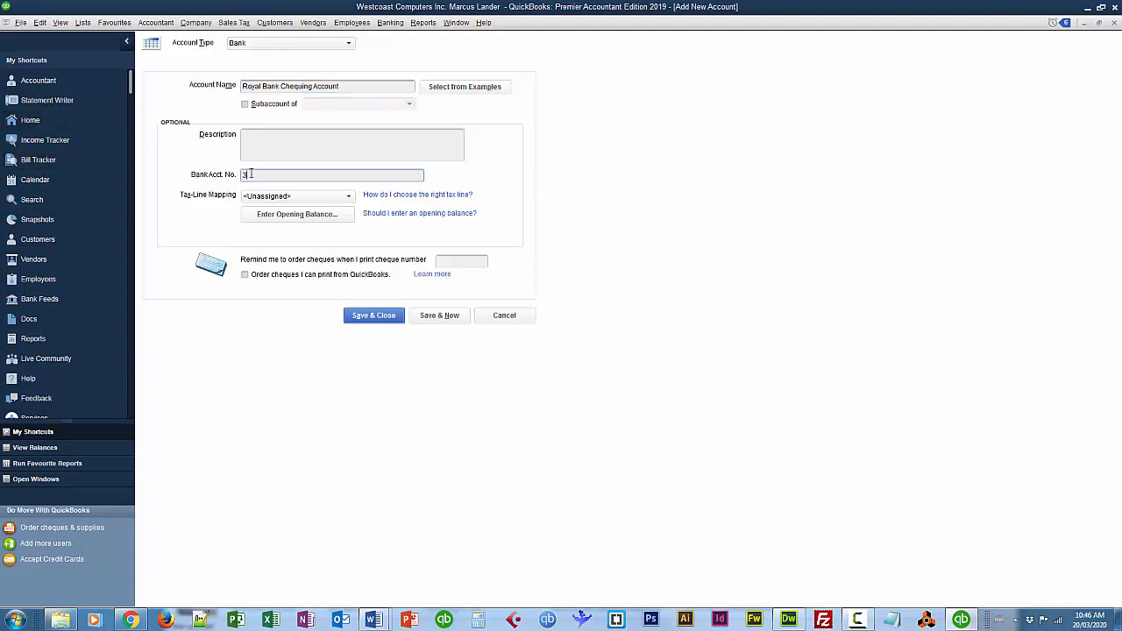
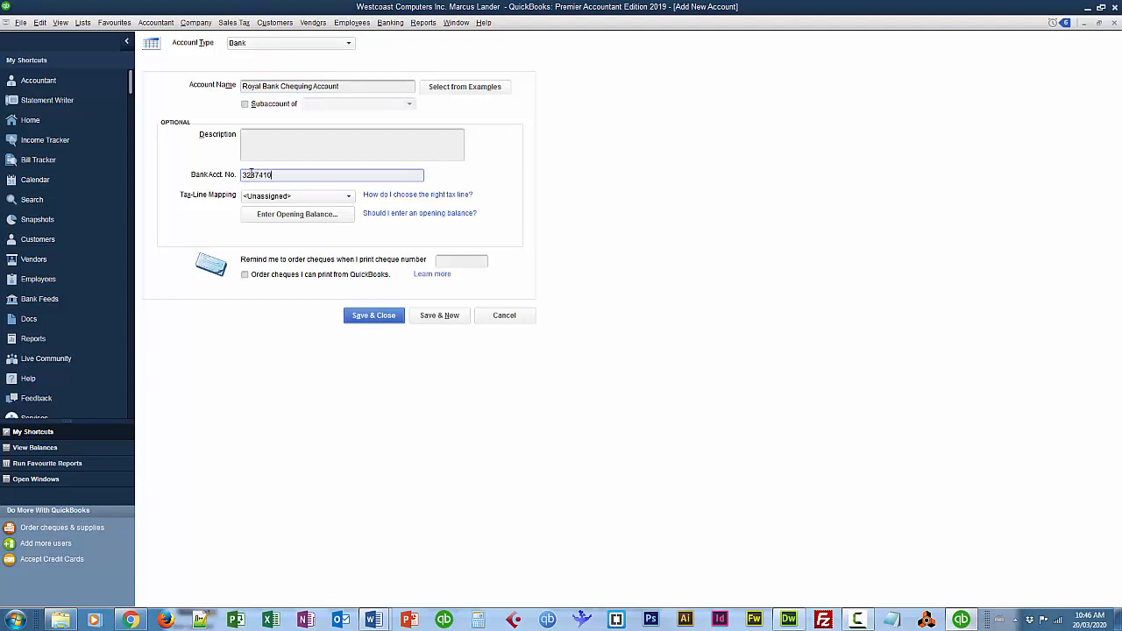
# Give it an 8,937.54 opening balance dated 31/12/2015, then Save & New, accepting the back-dated balance.
pyautogui.click(298, 218)
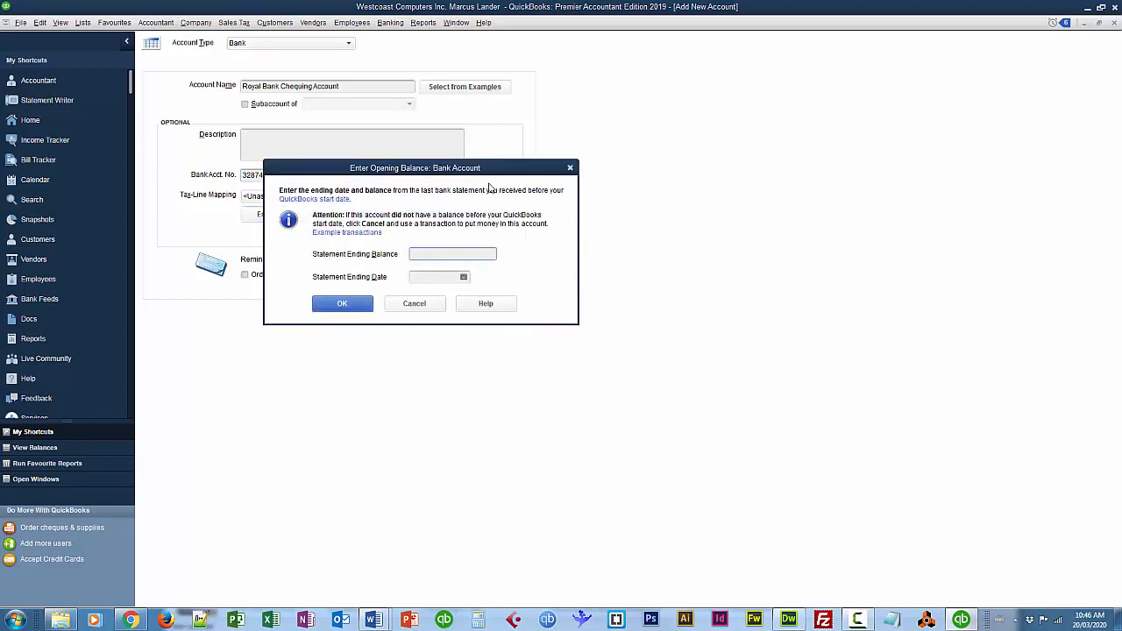
pyautogui.moveTo(530, 166); pyautogui.dragTo(875, 158)
pyautogui.click(818, 237)
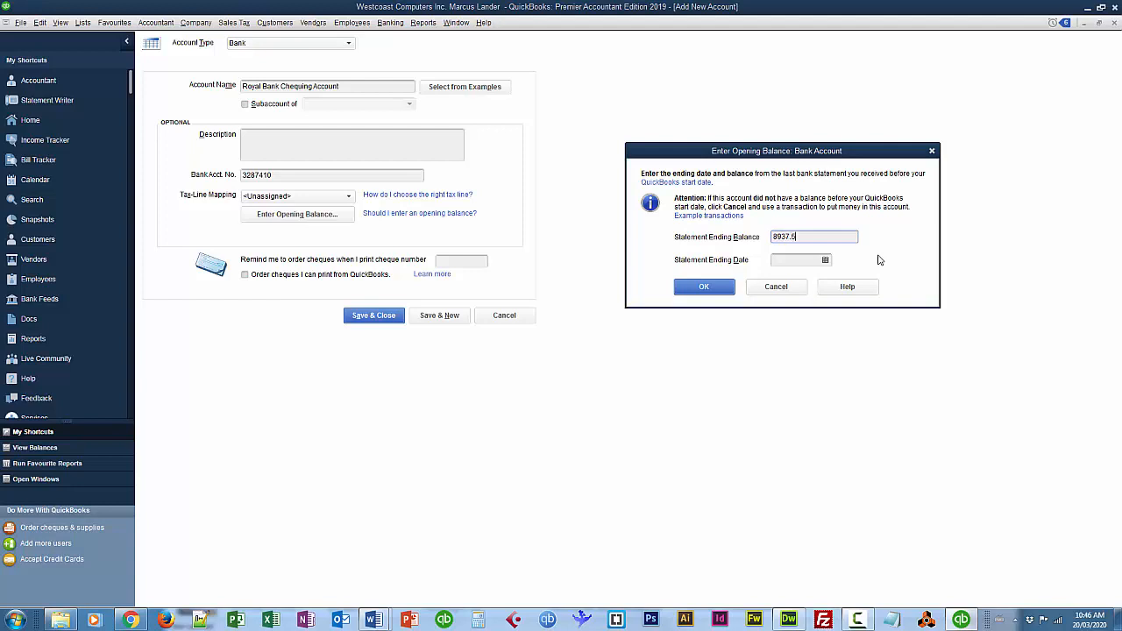
pyautogui.press('Tab')
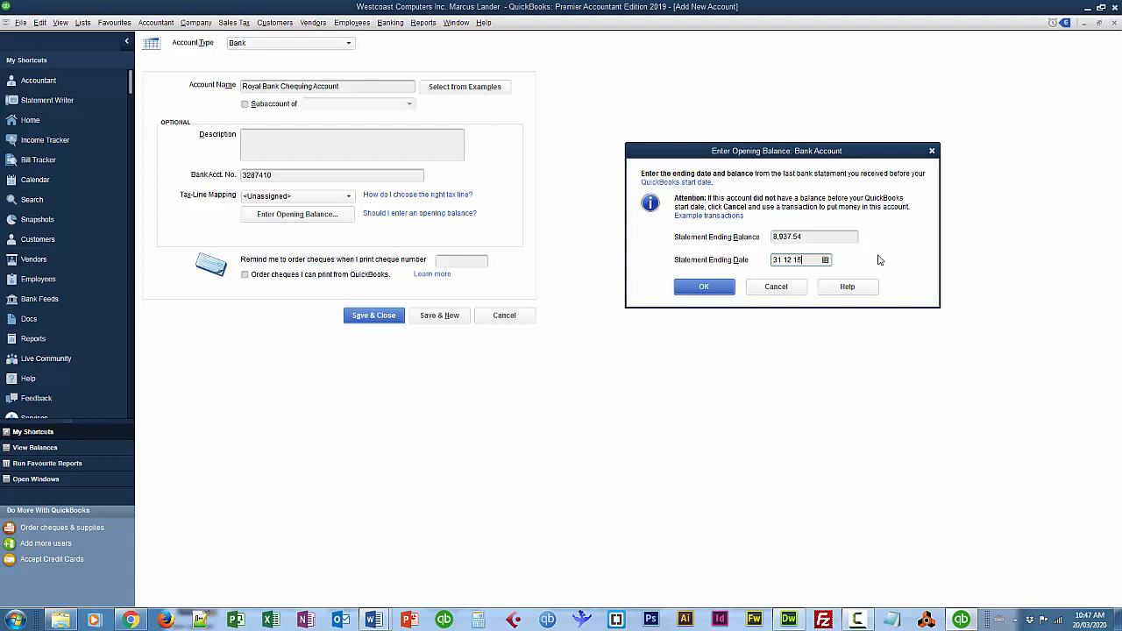
pyautogui.click(709, 288)
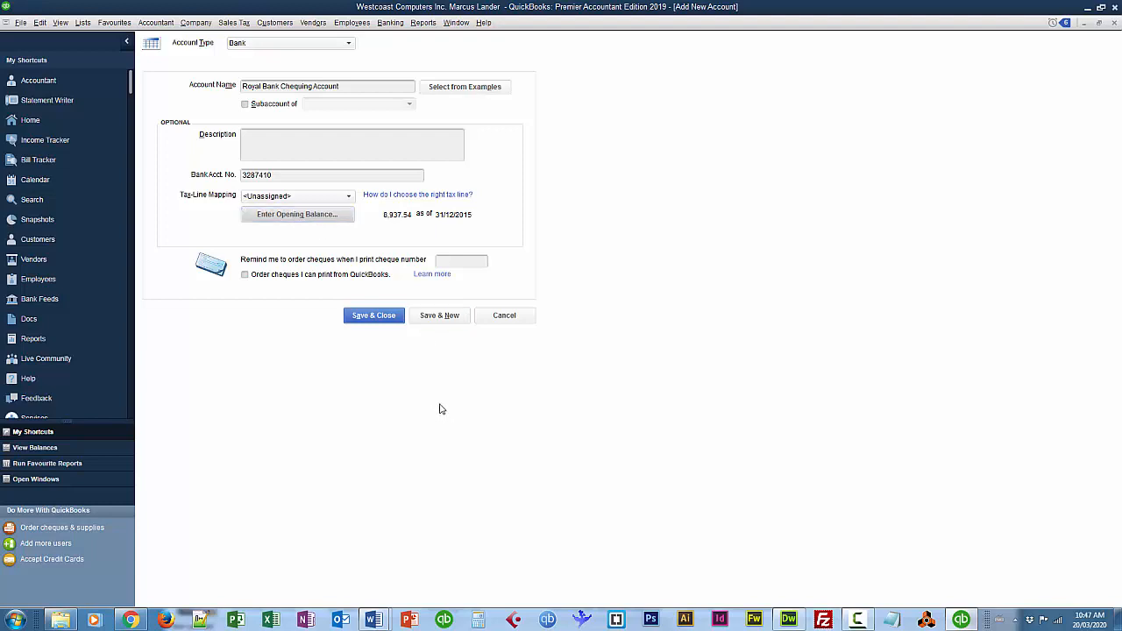
pyautogui.click(444, 318)
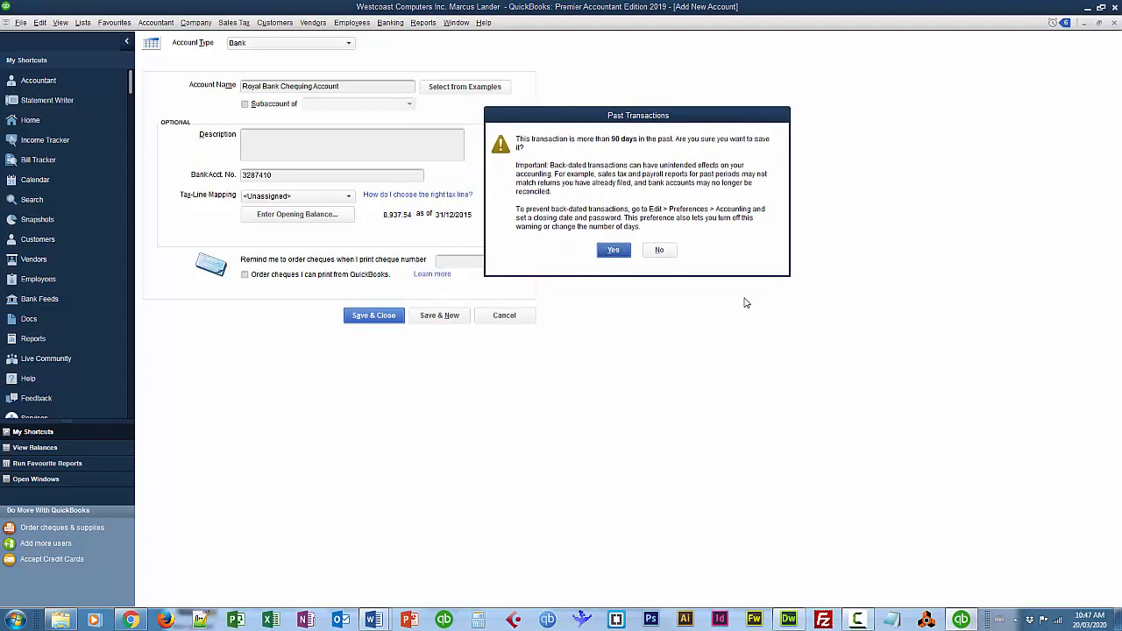
pyautogui.click(613, 251)
pyautogui.click(614, 251)
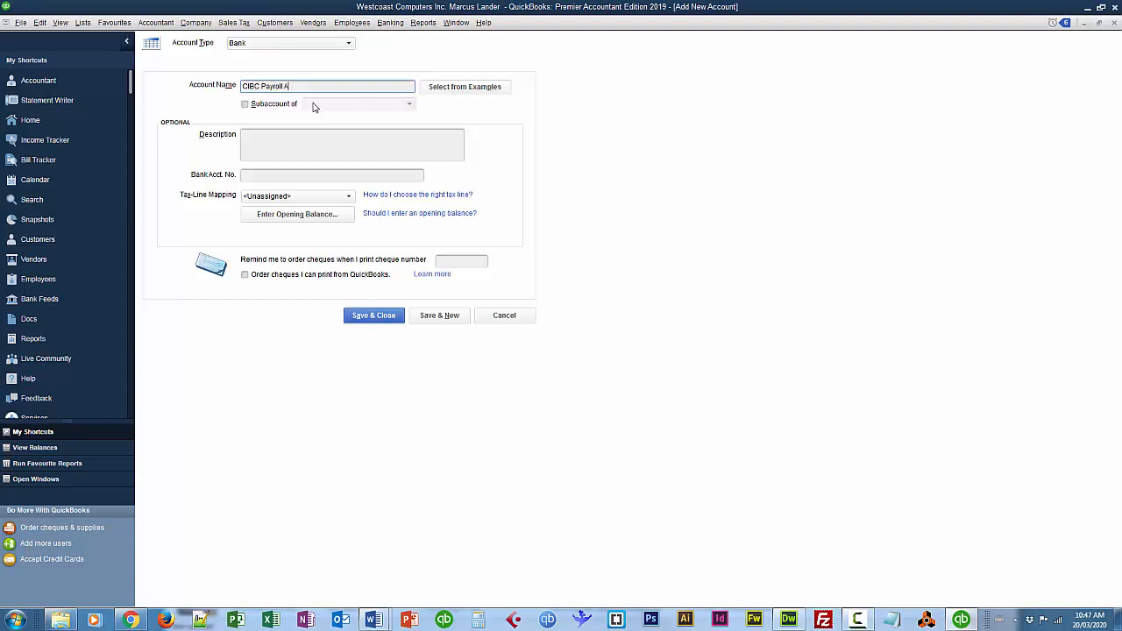
# Name the new account 'CIBC Payroll Account' and enter its bank account number.
pyautogui.write('cc')
pyautogui.press('Tab')
pyautogui.press('Tab')
pyautogui.press('Tab')
pyautogui.press('Tab')
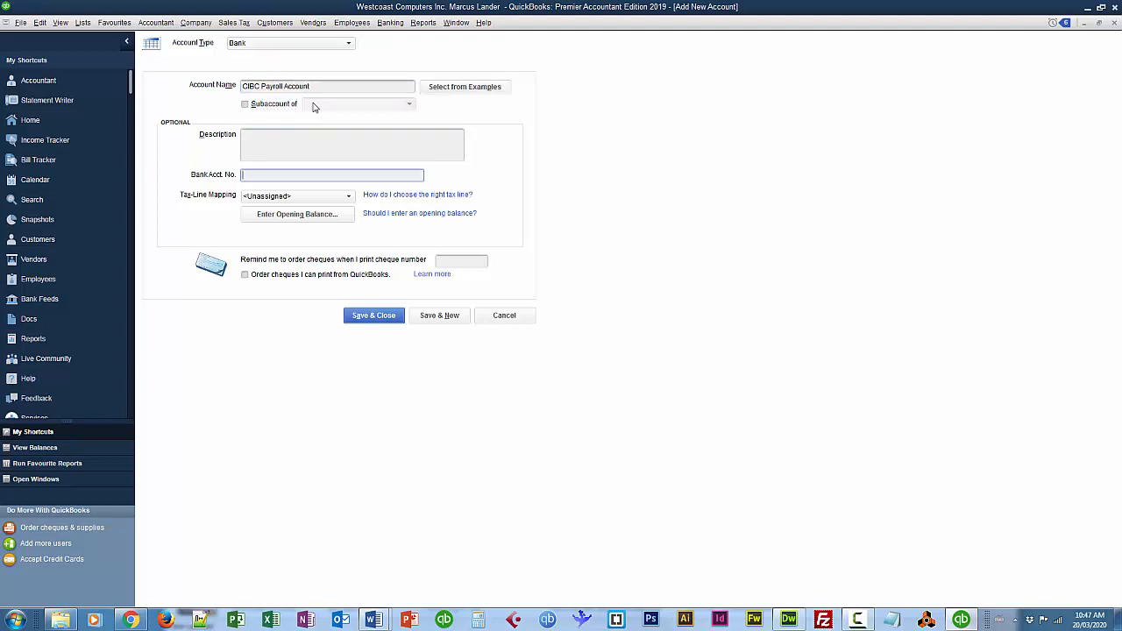
# Set a 3,548.75 opening balance as of 31/12/2015, then Save & Close, accepting the back-dated balance.
pyautogui.click(269, 216)
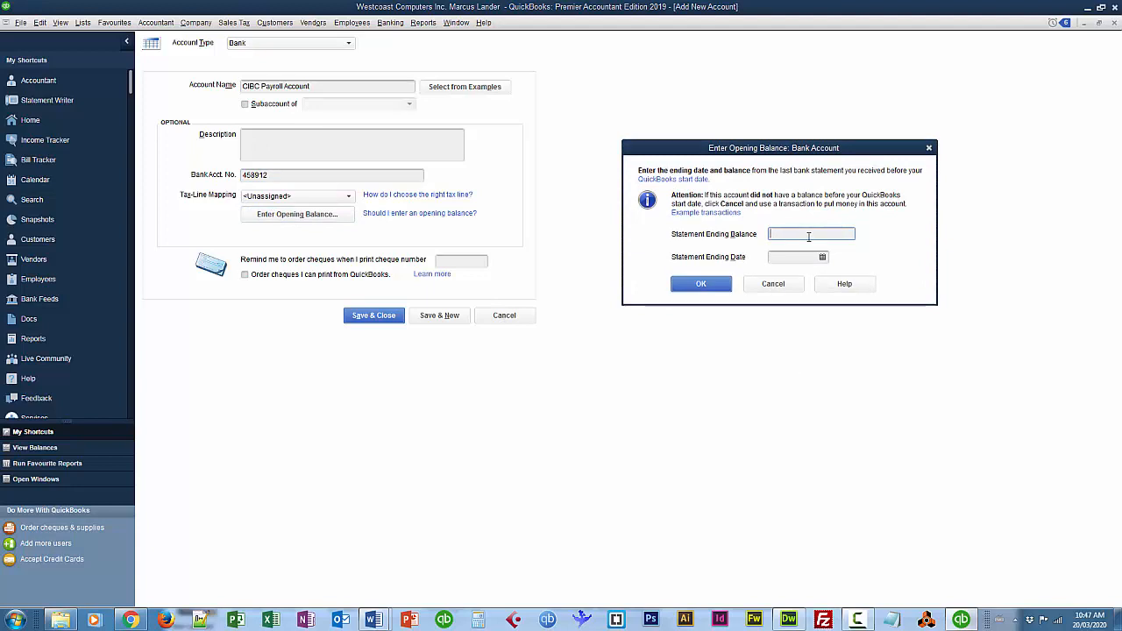
pyautogui.write('3548.75')
pyautogui.click(805, 256)
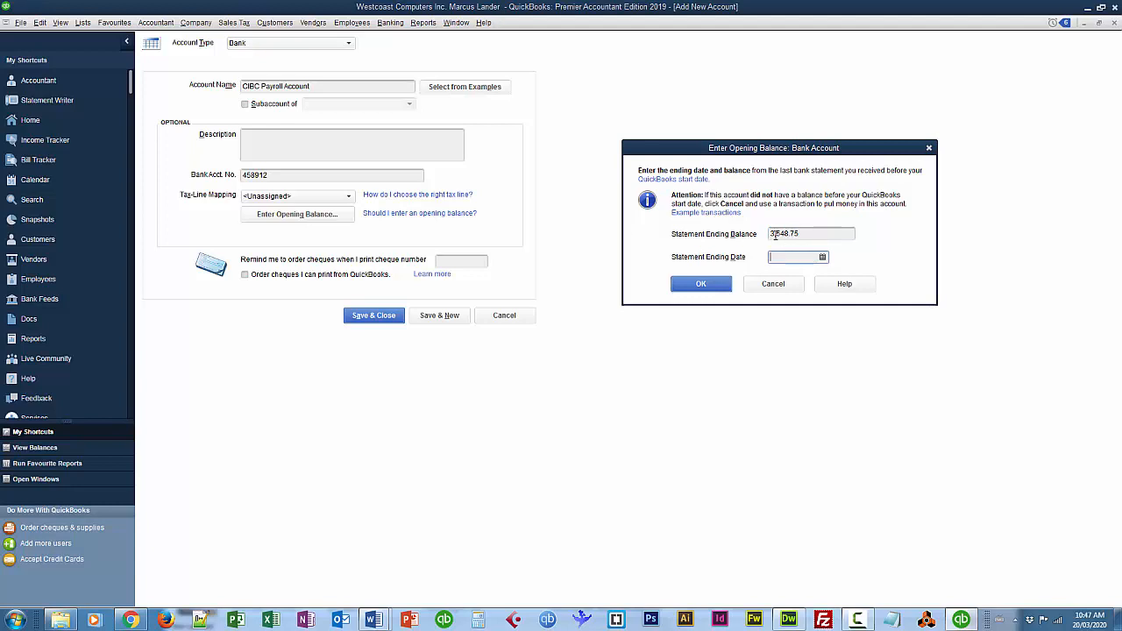
pyautogui.write('31 12 15')
pyautogui.press('Tab')
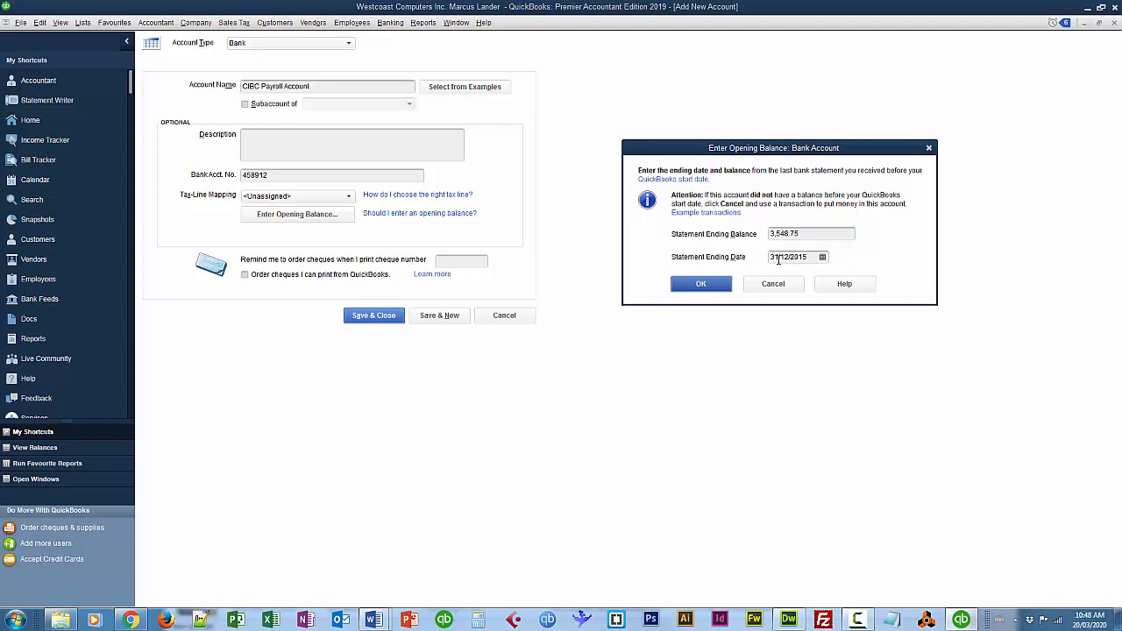
pyautogui.click(822, 258)
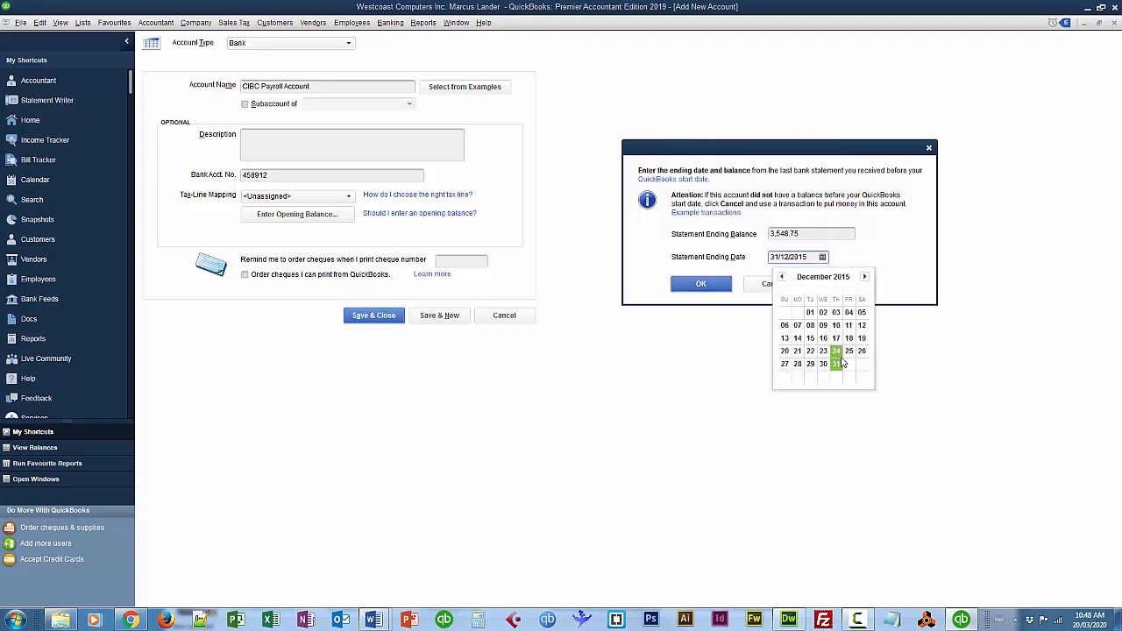
pyautogui.click(897, 257)
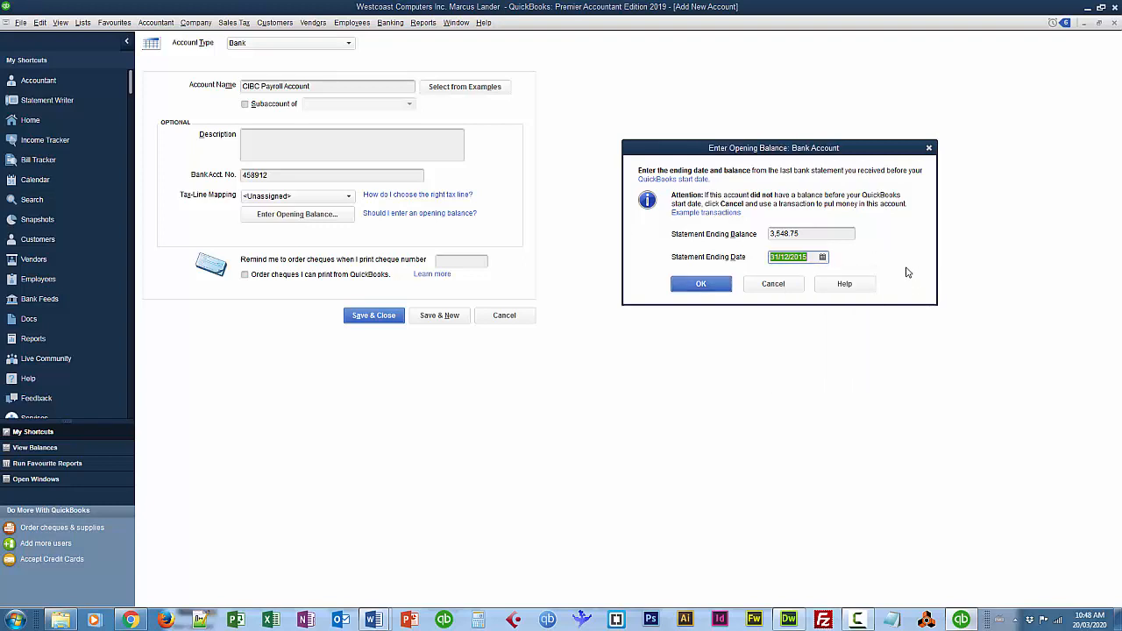
pyautogui.click(728, 285)
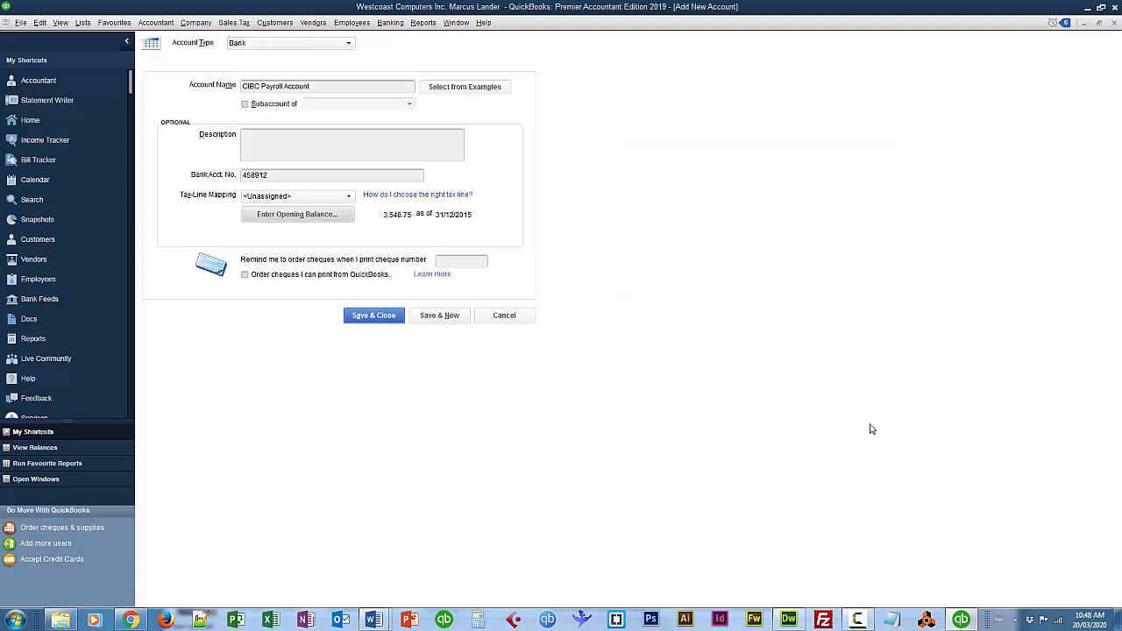
pyautogui.click(372, 317)
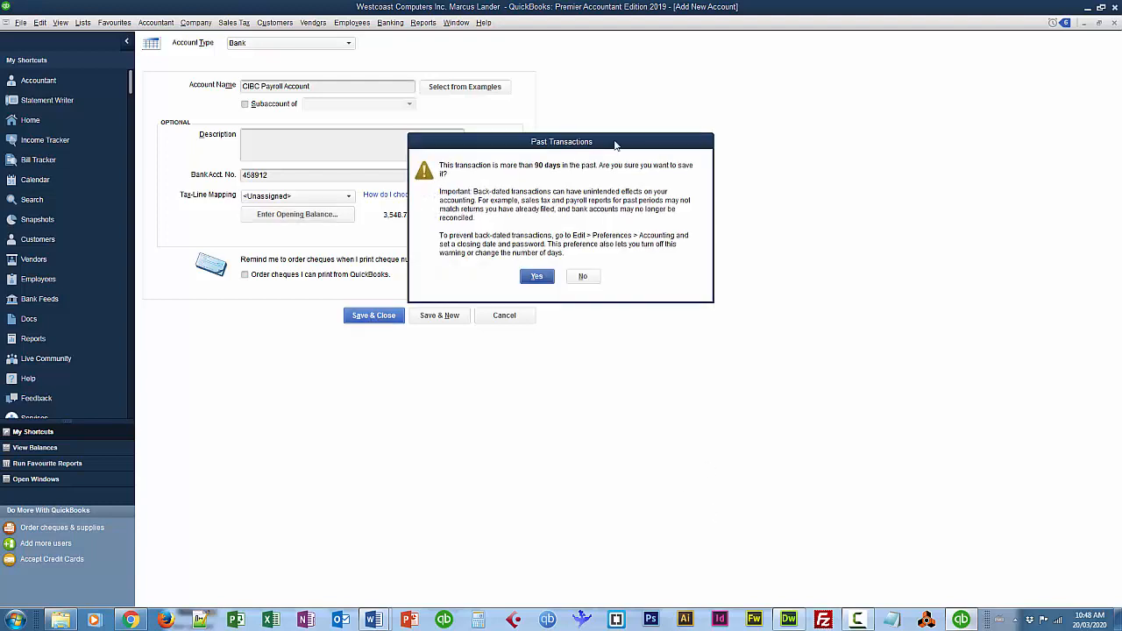
pyautogui.click(545, 279)
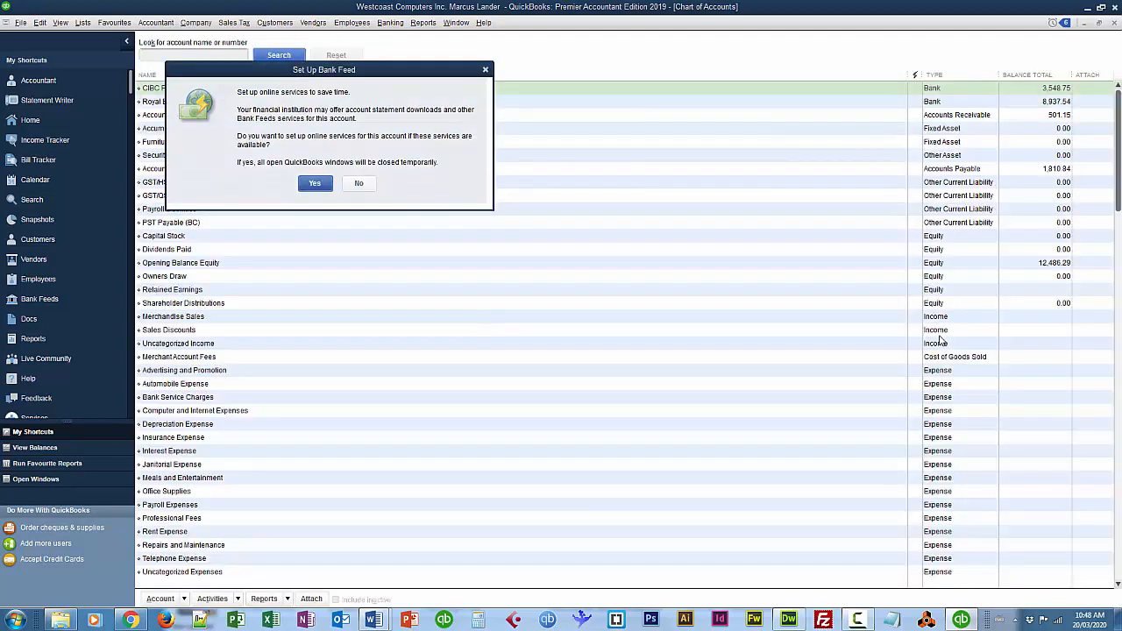
# Dismiss the Set Up Bank Feed offer, returning to the Chart of Accounts with both new bank accounts.
pyautogui.moveTo(473, 74); pyautogui.dragTo(651, 228)
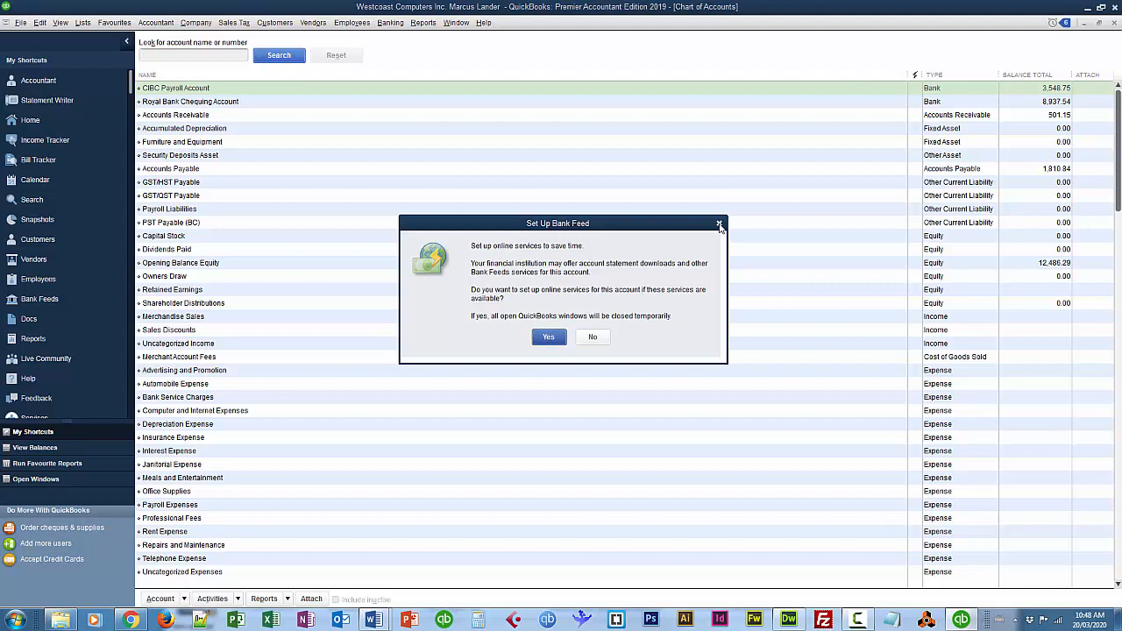
pyautogui.click(719, 224)
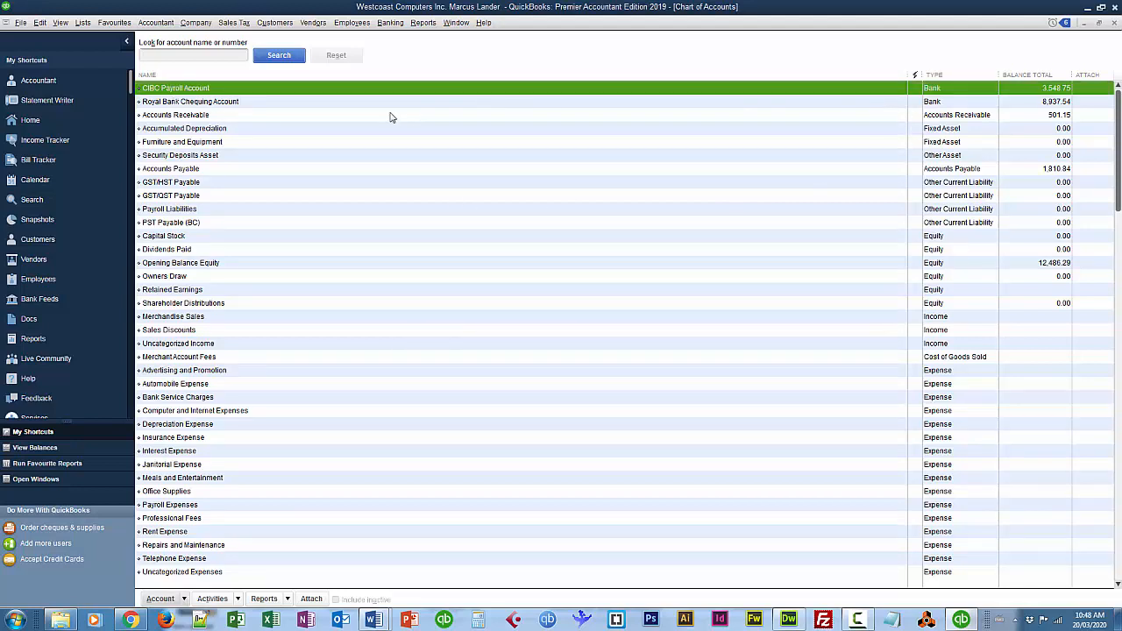
# Open the CIBC Payroll Account register and view its 3,548.75 Opening Balance Equity deposit in Make Deposits.
pyautogui.doubleClick(184, 91)
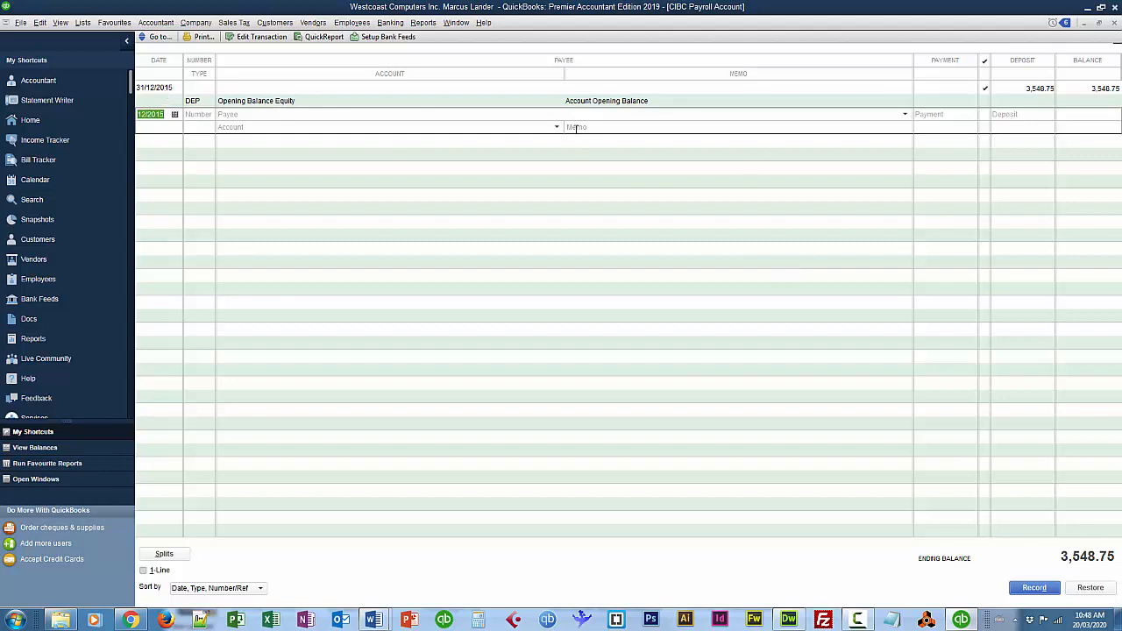
pyautogui.click(164, 92)
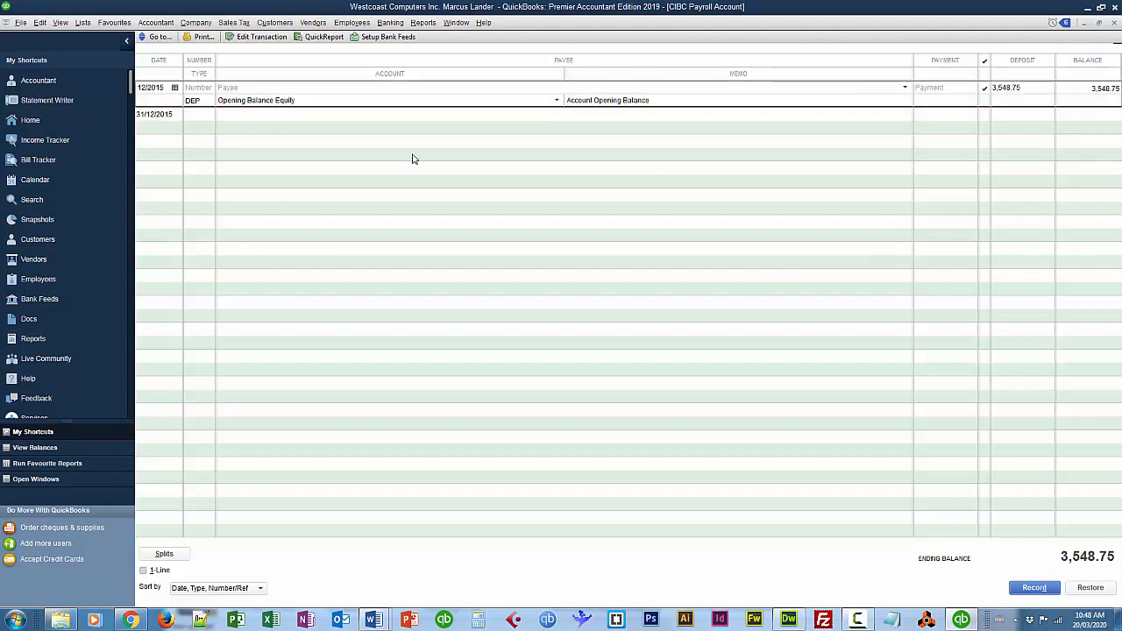
pyautogui.click(1018, 87)
pyautogui.doubleClick(189, 99)
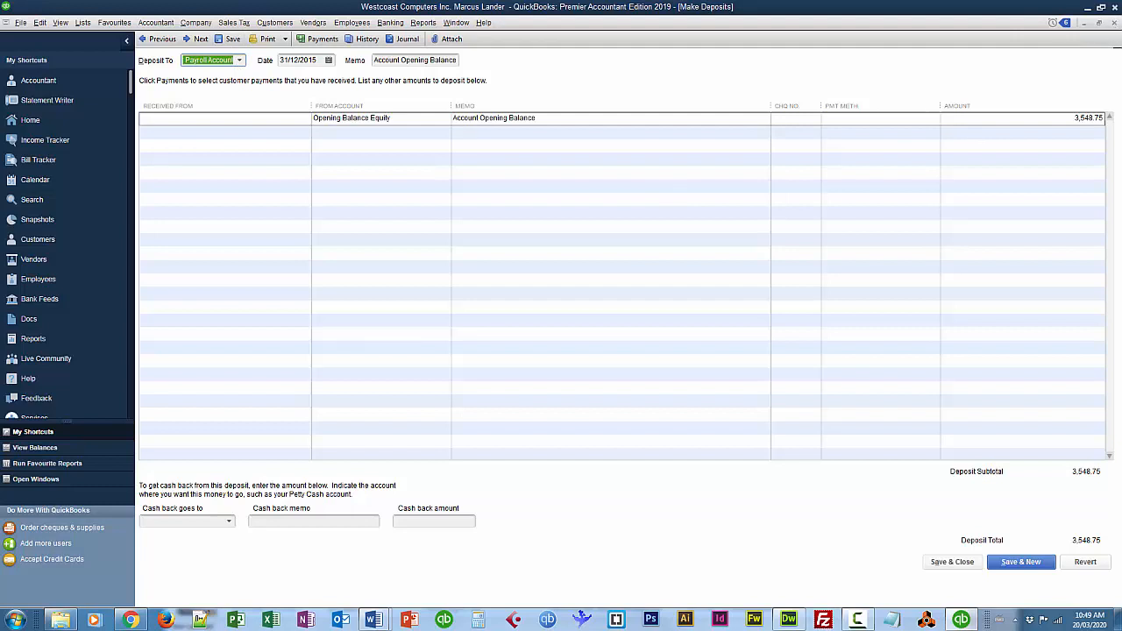
pyautogui.click(962, 564)
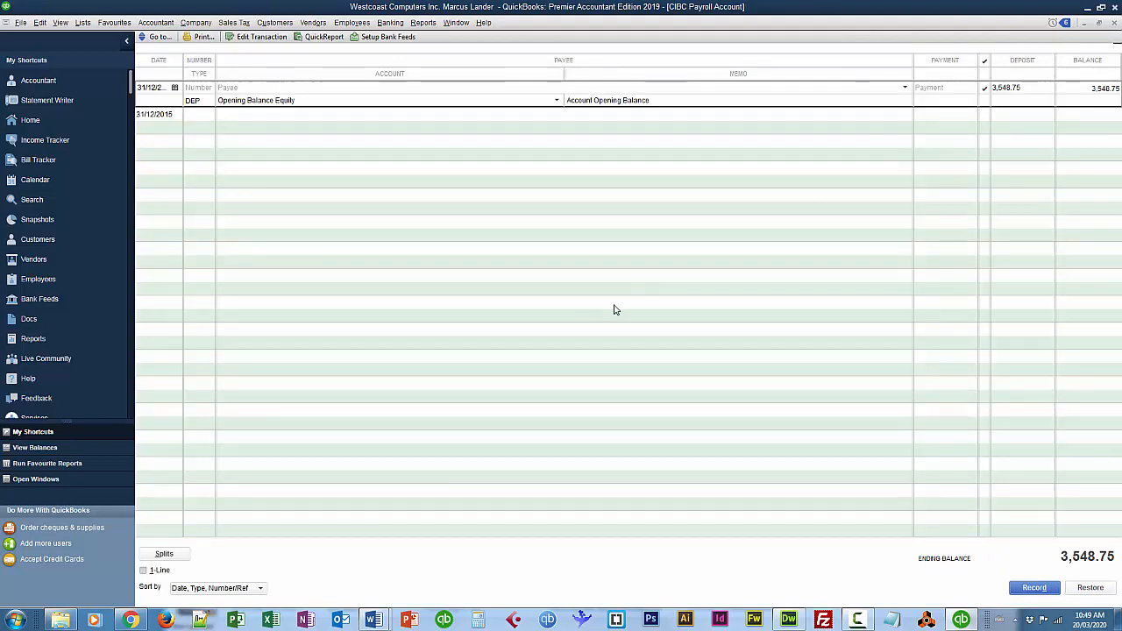
# Switch to the Top Icon Bar and One Window view, then show the Open Window List.
pyautogui.click(60, 24)
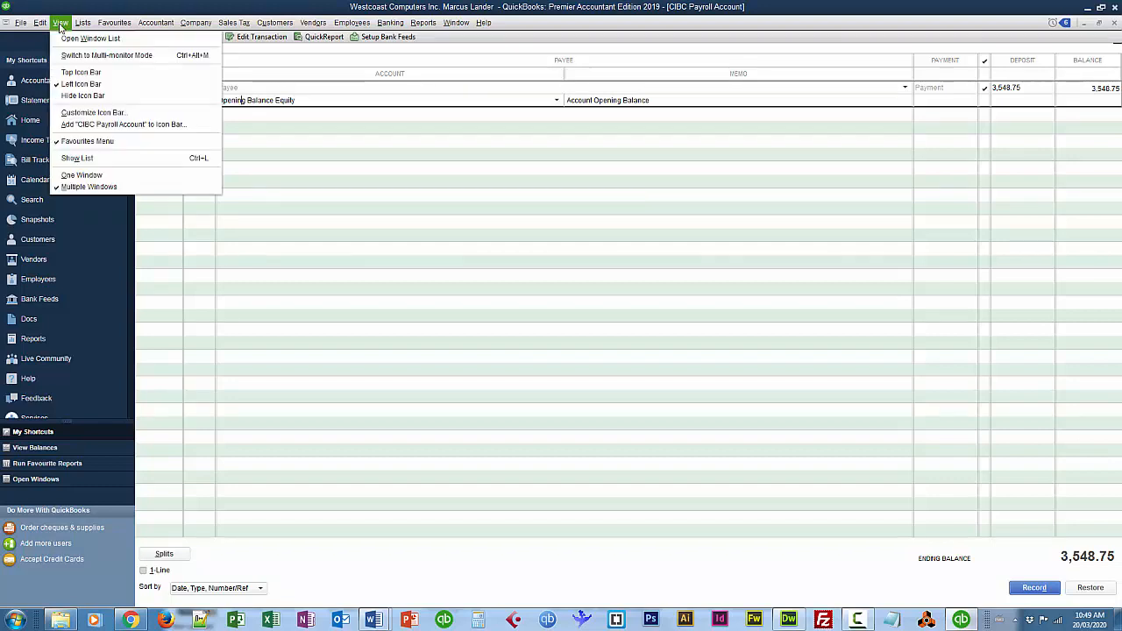
pyautogui.click(77, 72)
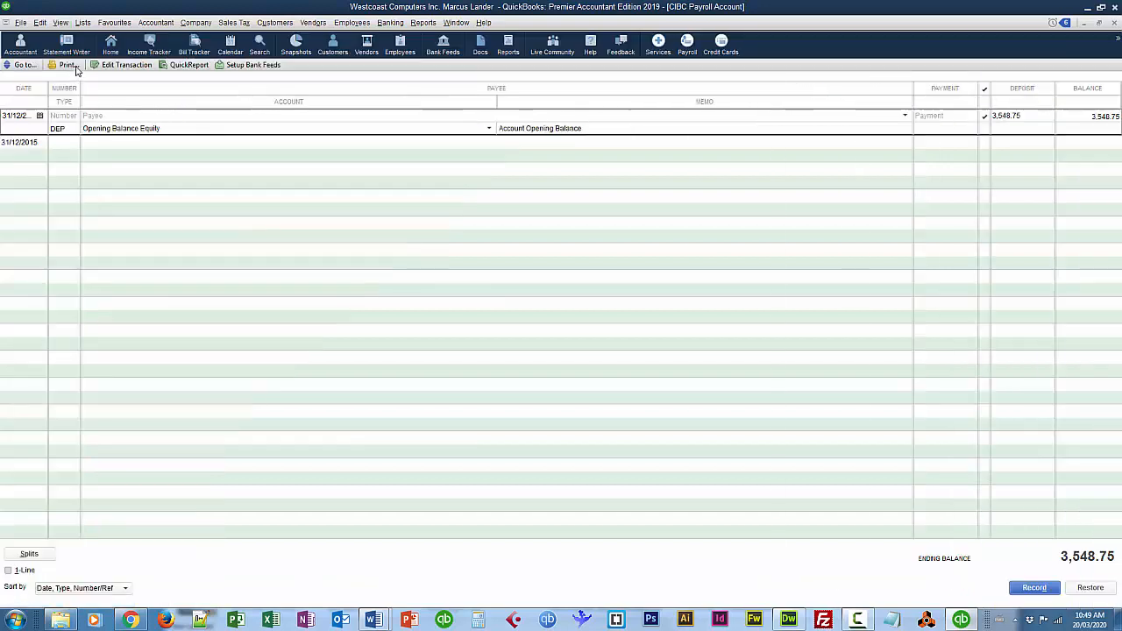
pyautogui.click(61, 24)
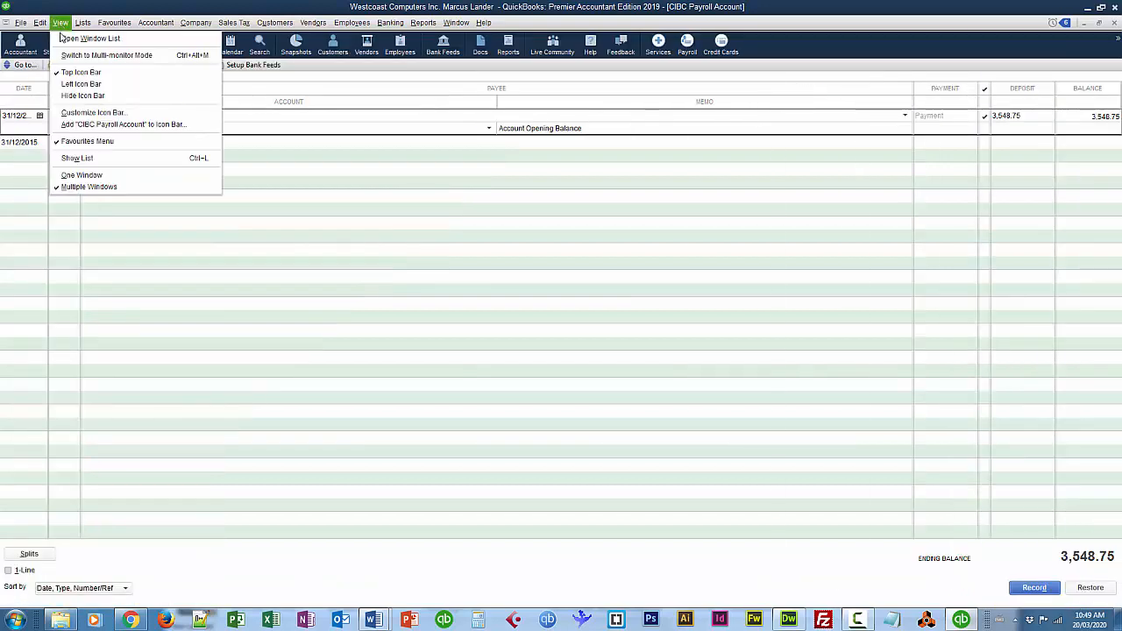
pyautogui.click(82, 174)
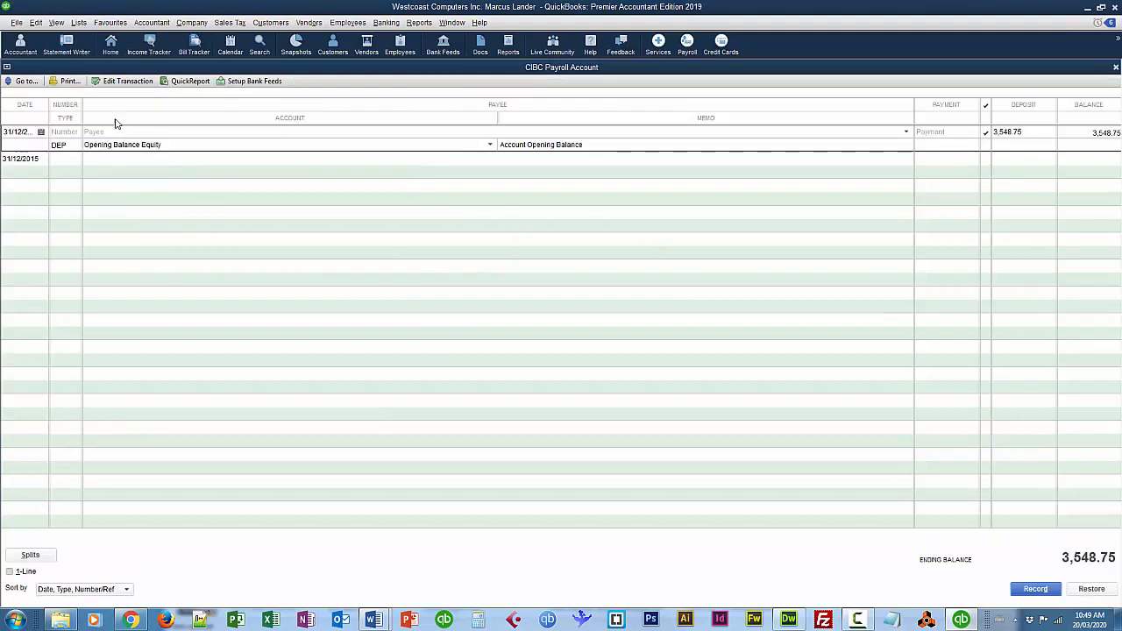
pyautogui.click(61, 25)
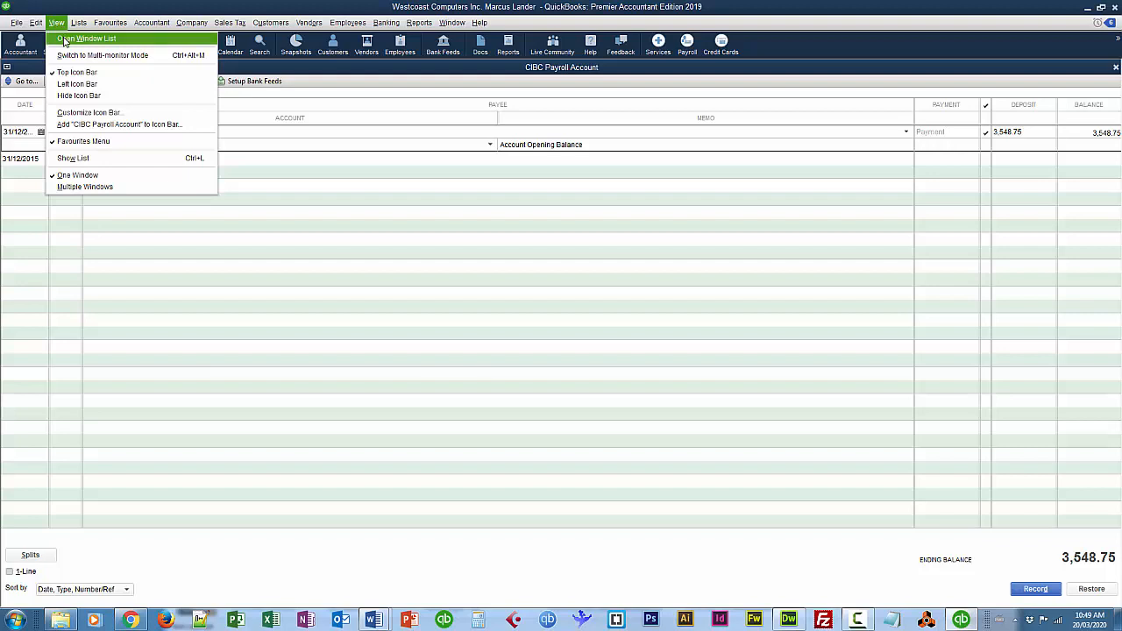
pyautogui.click(64, 41)
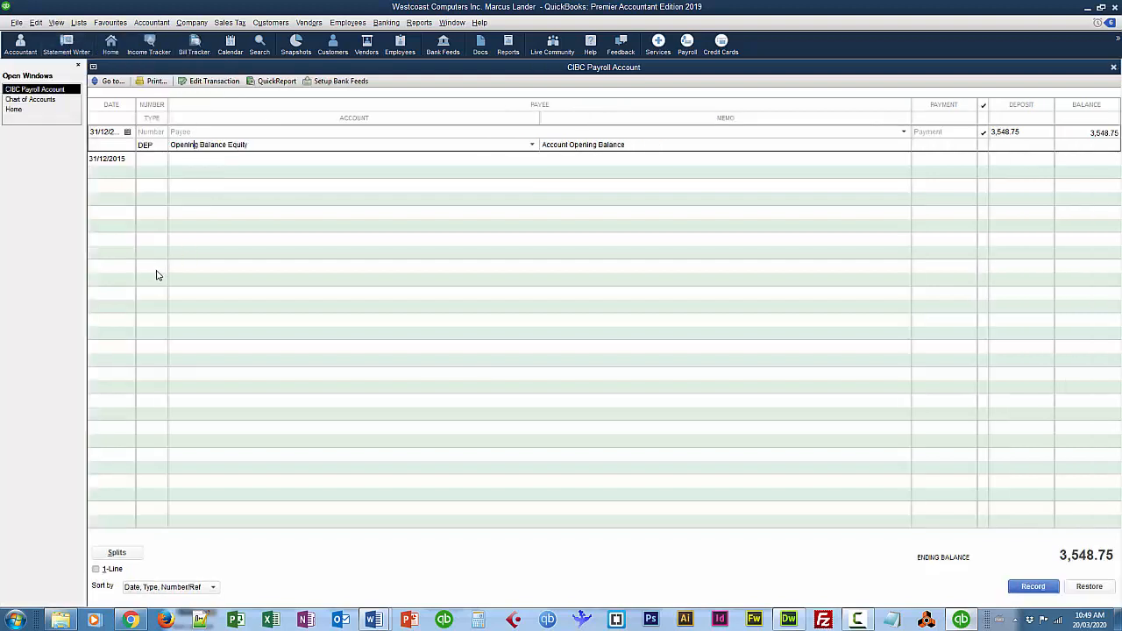